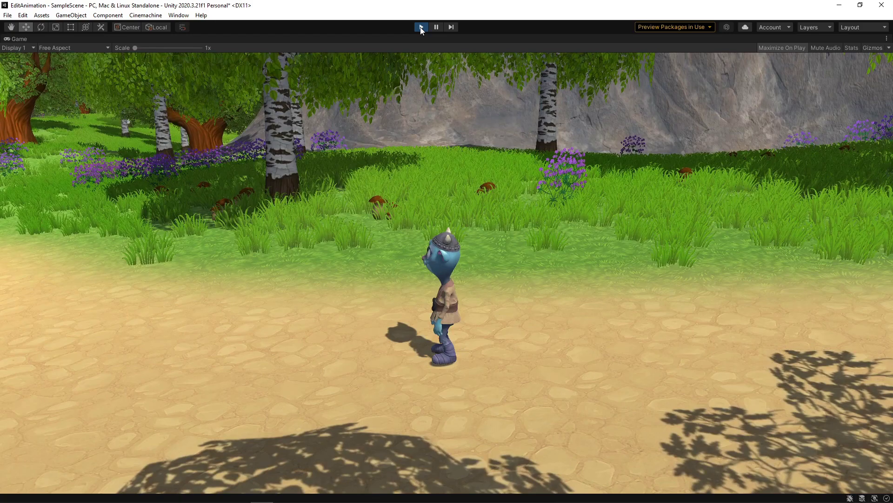
In Play mode, make Doozy jump four times, then run forward and jump
key(space)
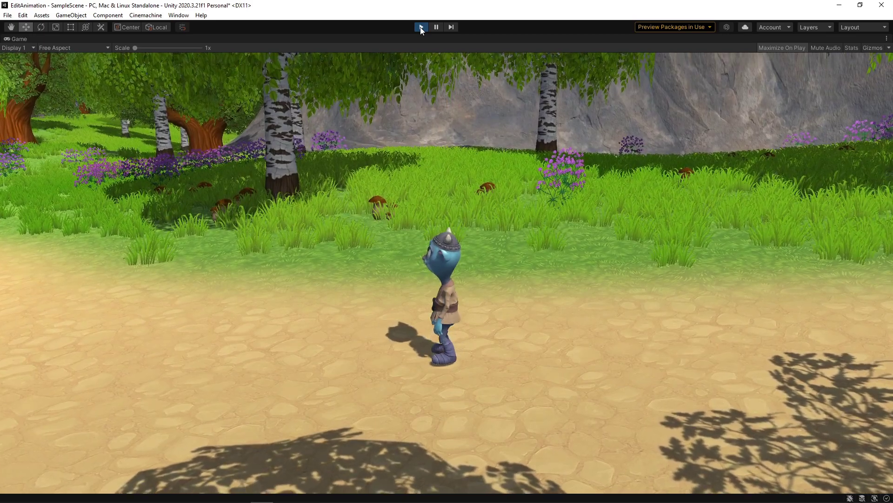
key(space)
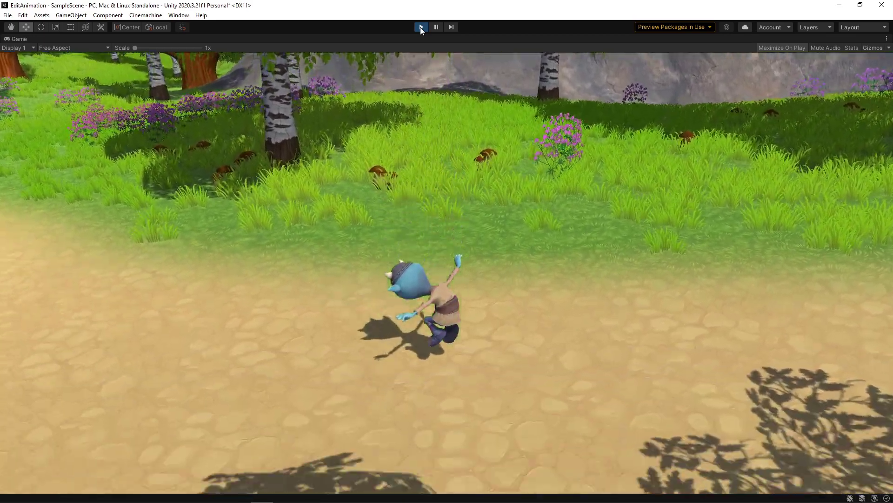
key(space)
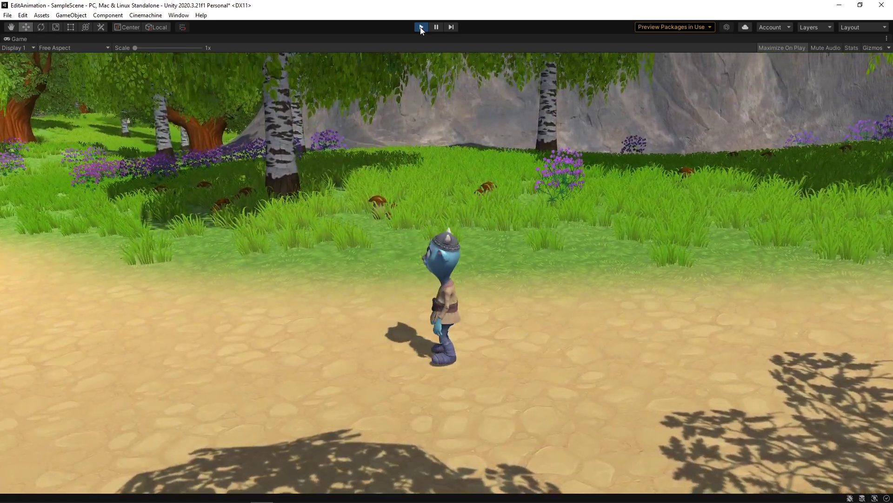
key(space)
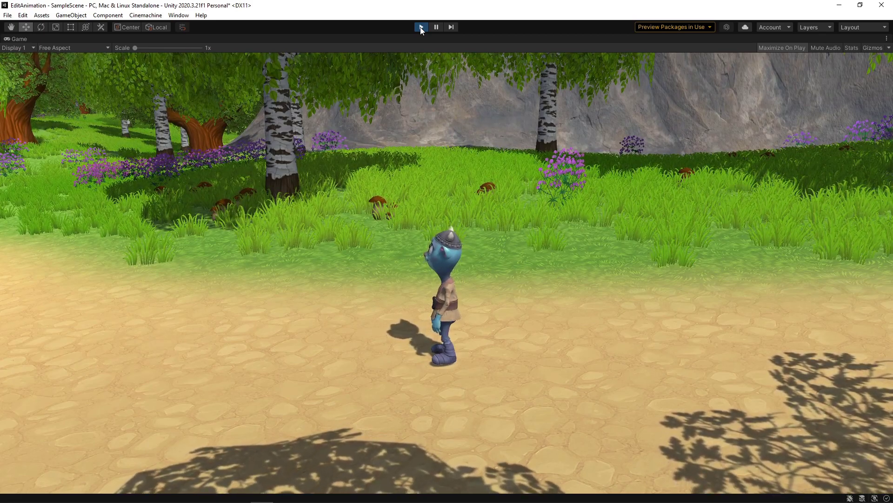
key(w)
key(space)
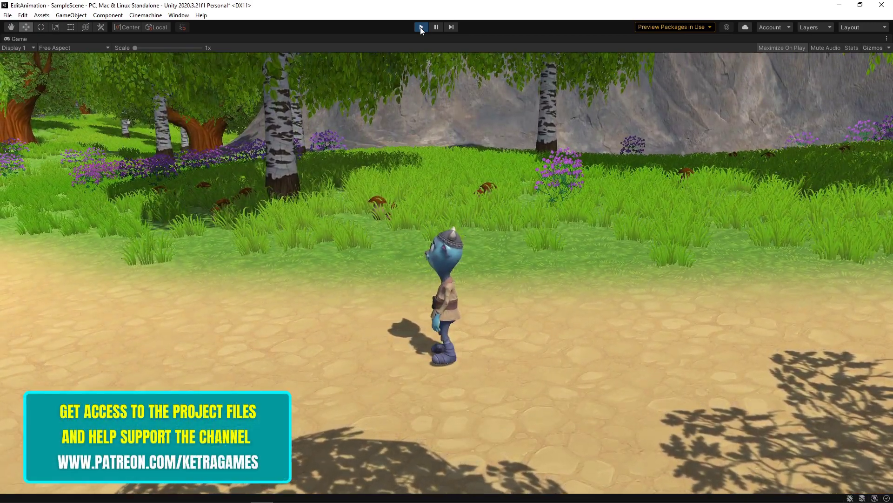
Stop the game and open Doozy in the Animation window with its clip list showing
click(420, 28)
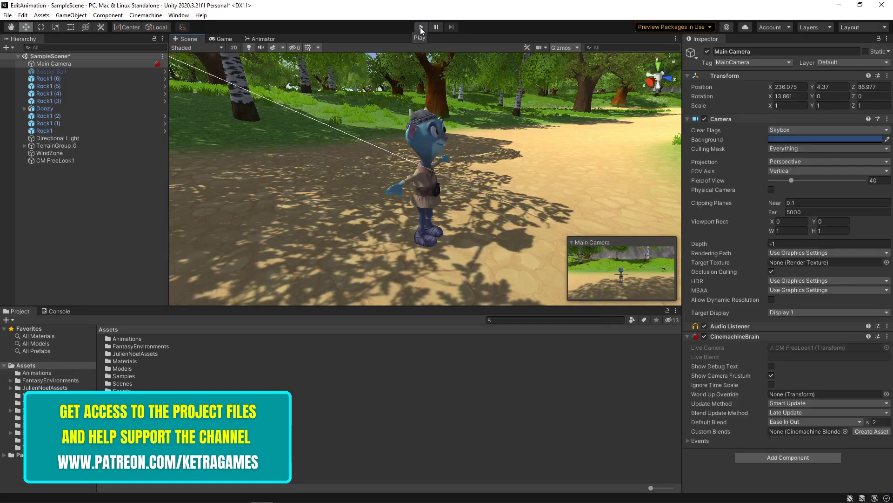
click(83, 108)
click(176, 15)
mouse_move(194, 173)
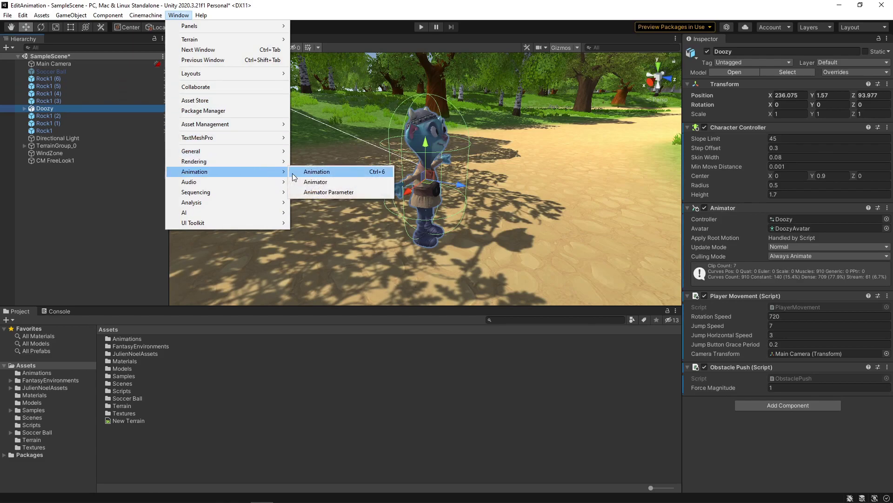
click(294, 173)
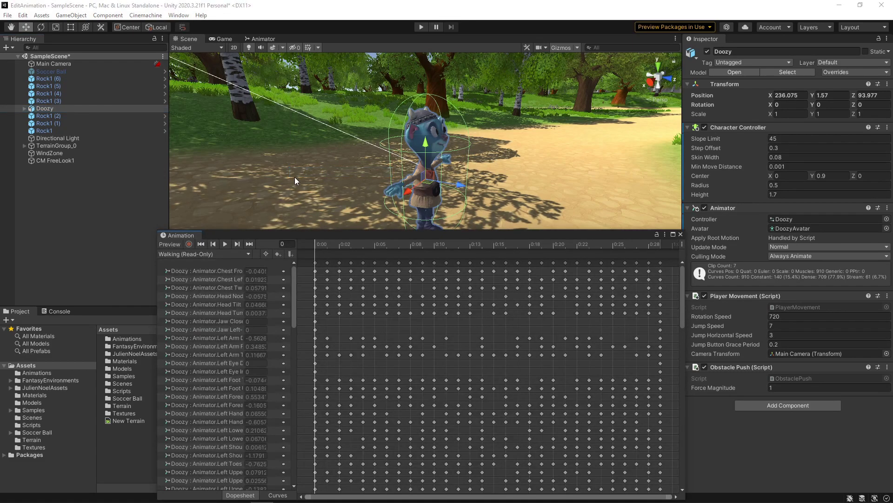
click(240, 254)
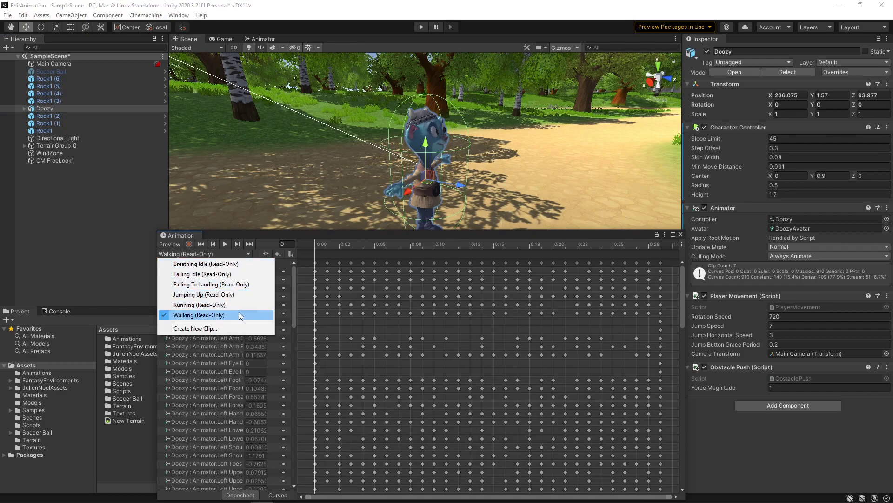
Load the Falling Idle clip and frame Doozy in the Scene view
click(216, 275)
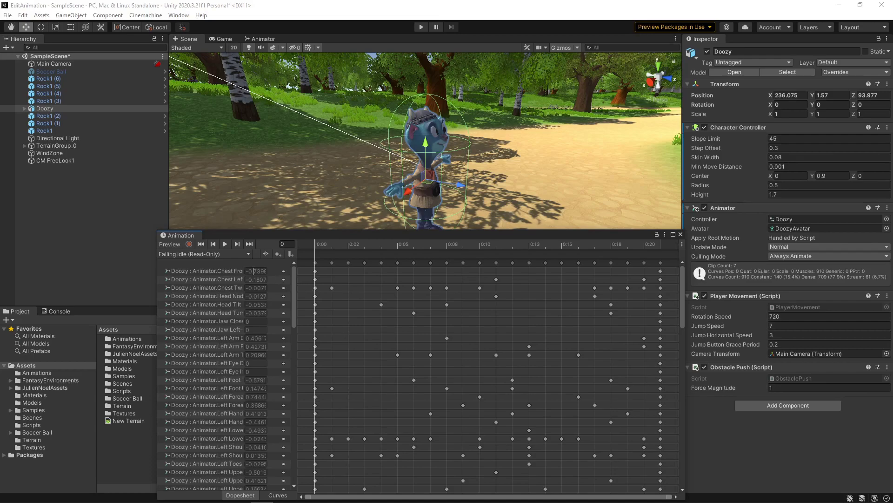
click(236, 245)
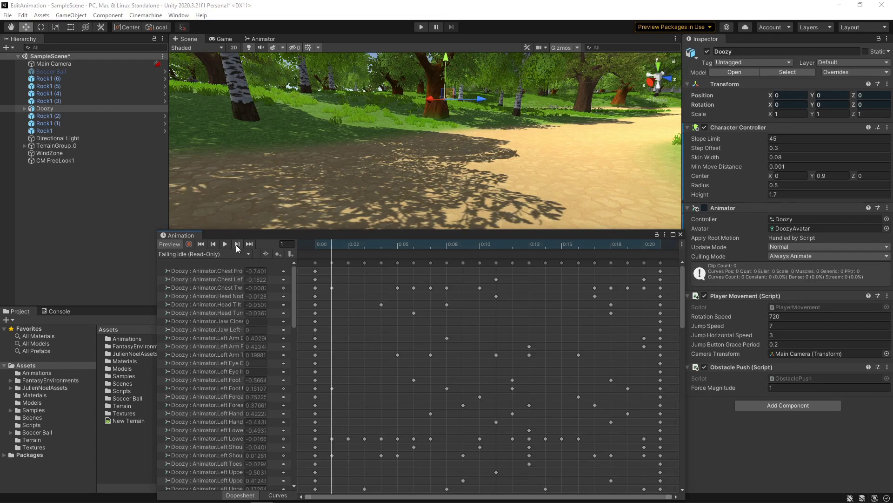
double_click(51, 109)
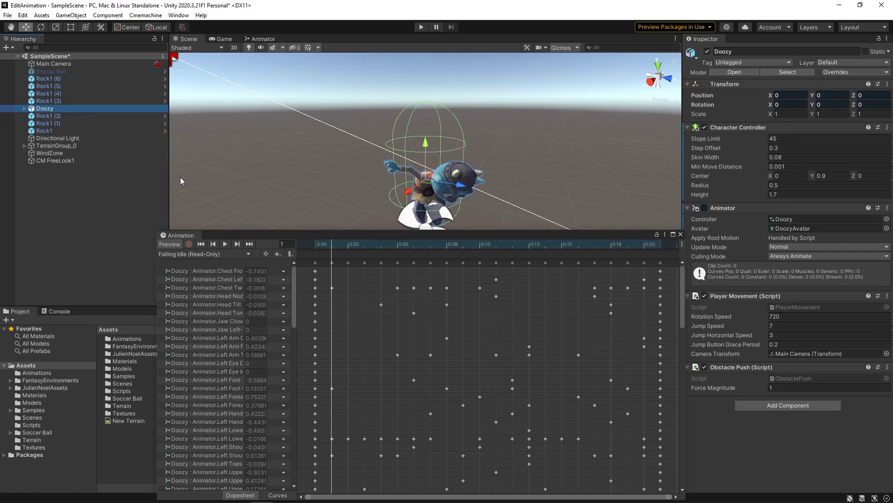
Step Falling Idle to its last frame, 21, and expand Animator.Root Q
click(237, 244)
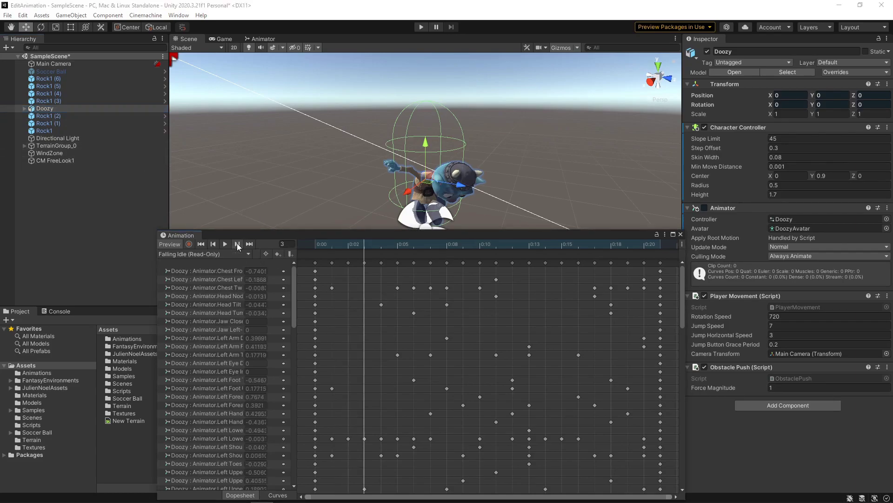
click(236, 243)
click(236, 243)
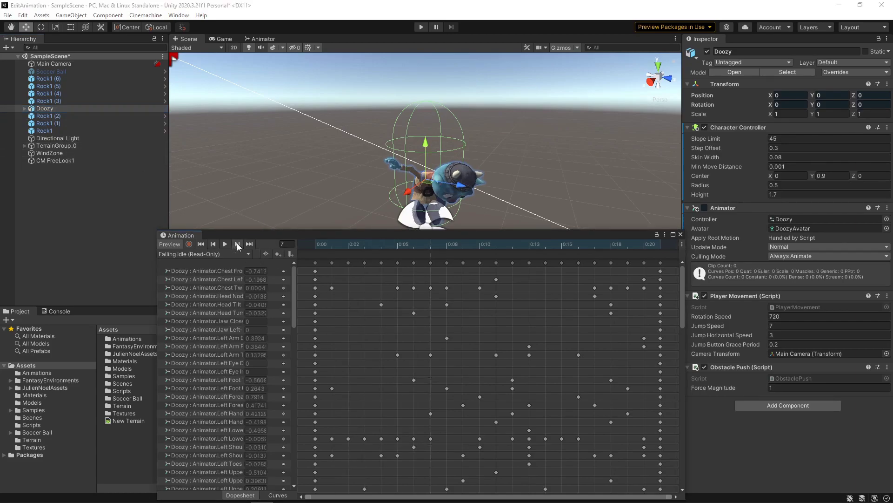
click(236, 244)
click(237, 243)
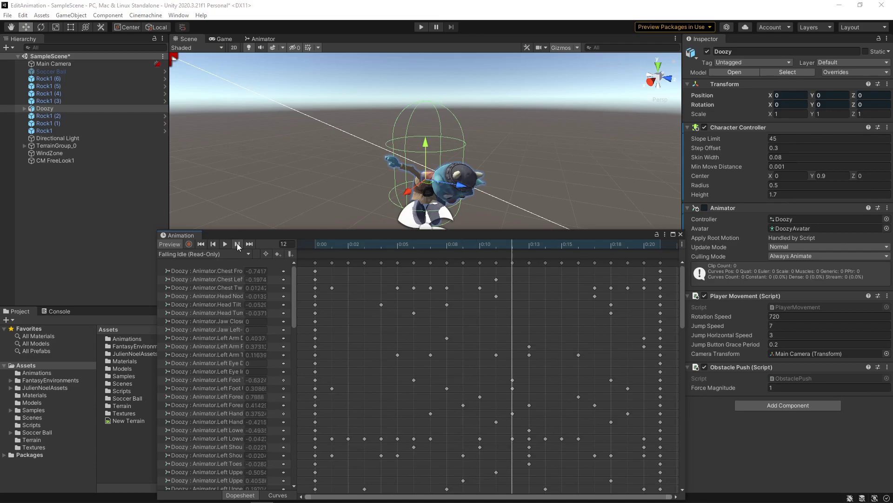
click(237, 243)
click(236, 243)
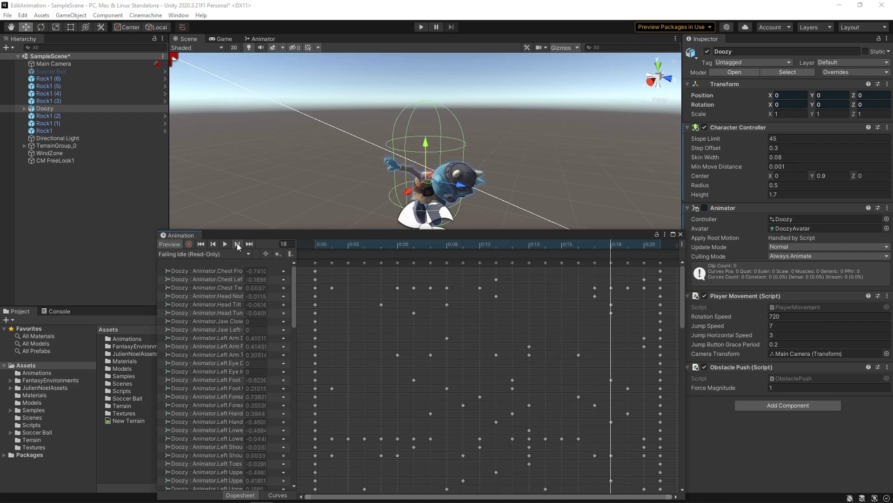
click(236, 243)
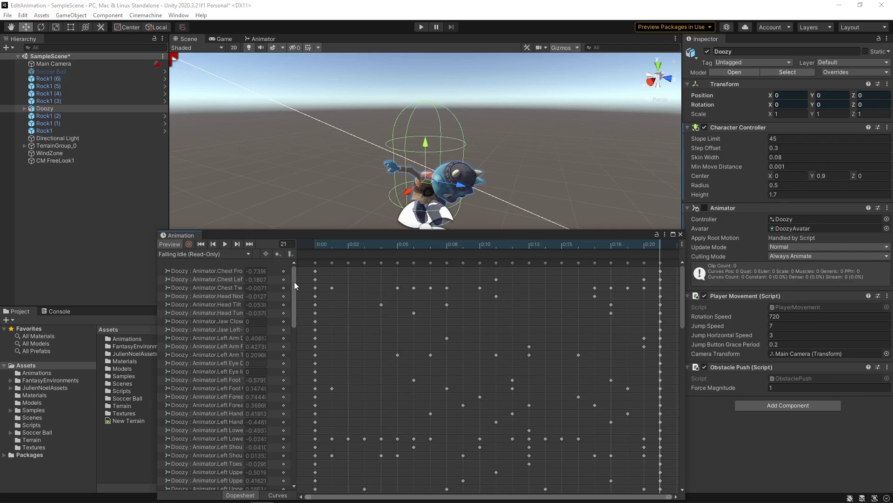
drag(294, 281, 292, 427)
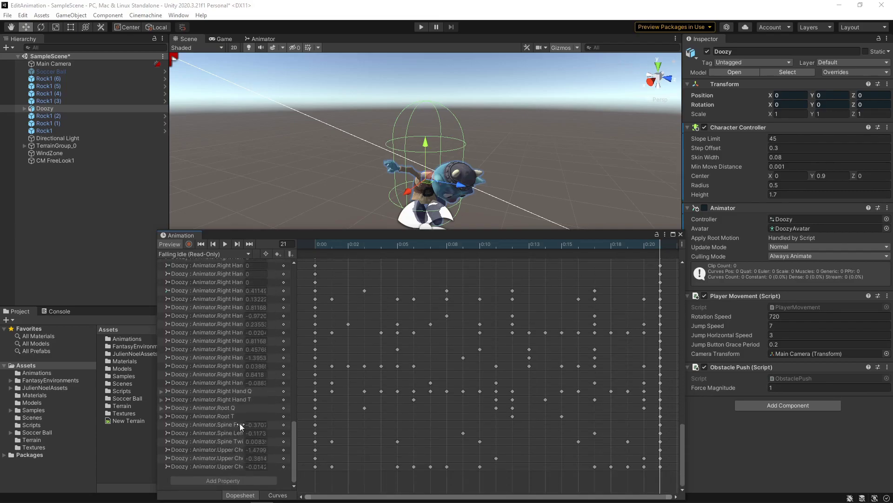
click(162, 408)
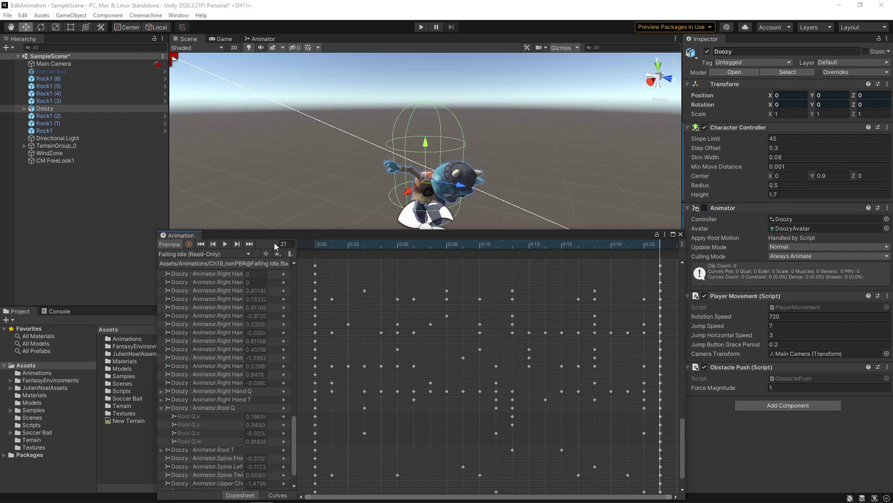
Close the Animation window and select the Falling Idle clip inside its FBX in Assets/Animations
click(679, 236)
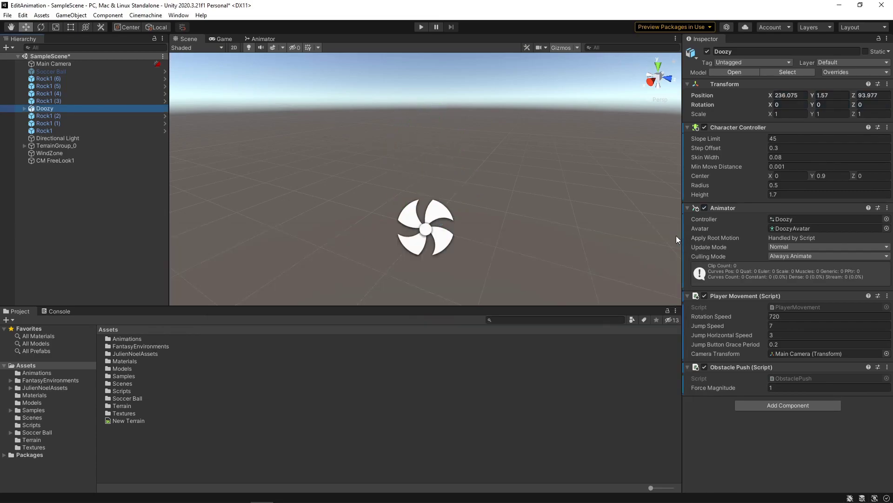
double_click(113, 342)
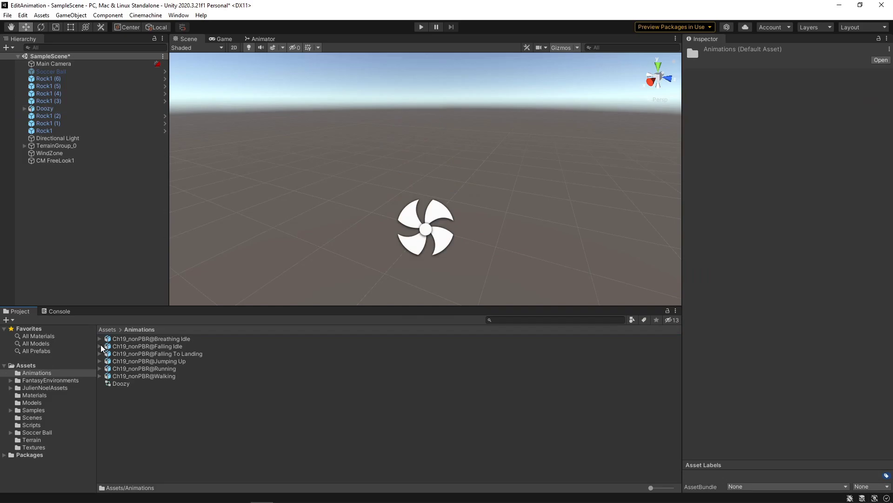
click(101, 346)
click(125, 362)
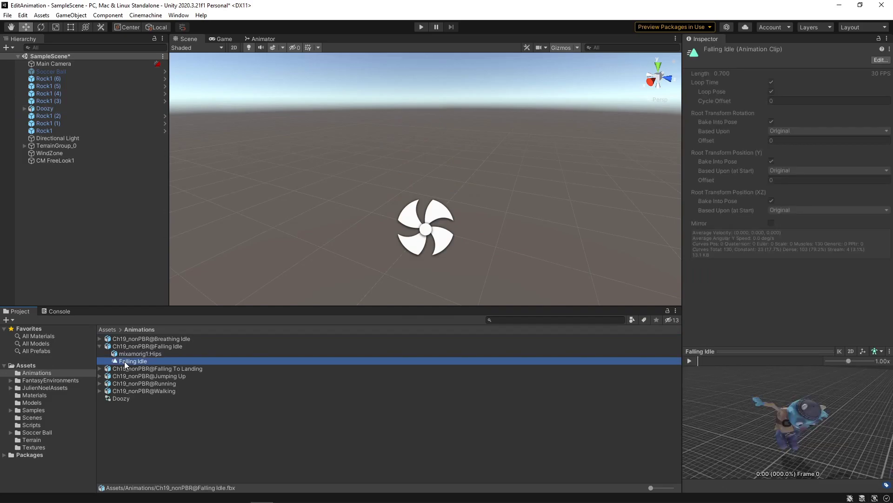
Duplicate the clip and rename the copy 'Falling Idle New'
click(22, 14)
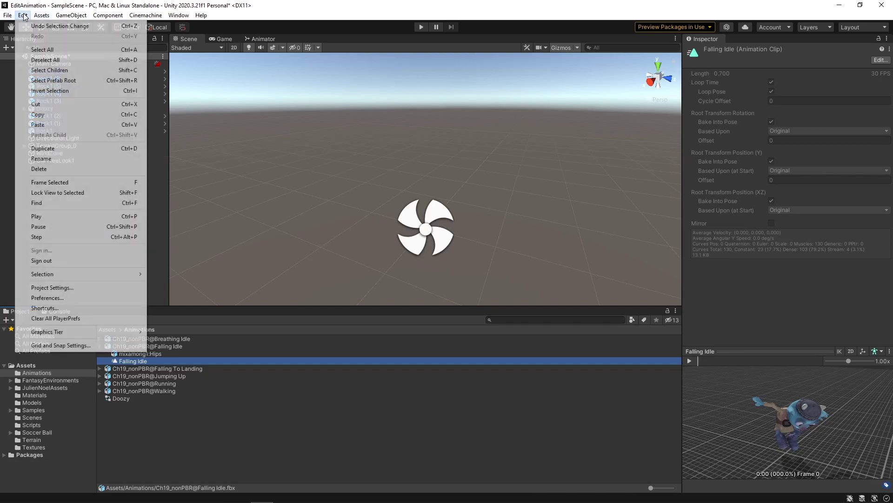
click(52, 148)
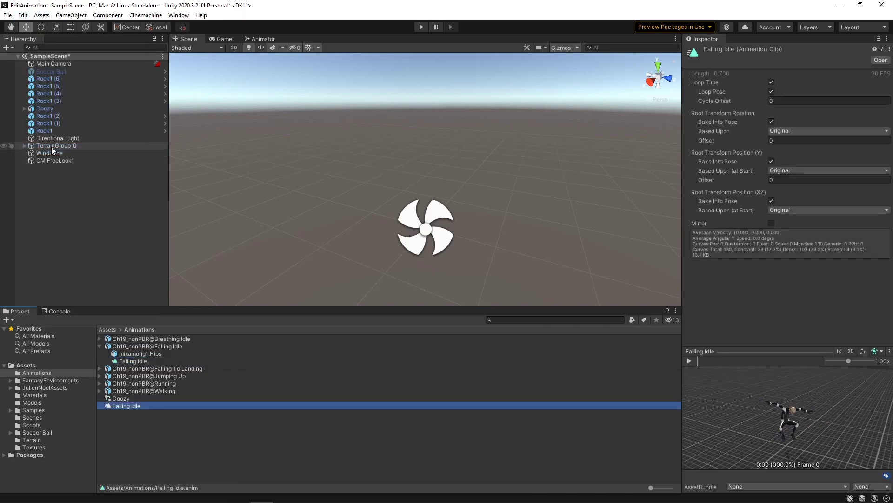
click(126, 407)
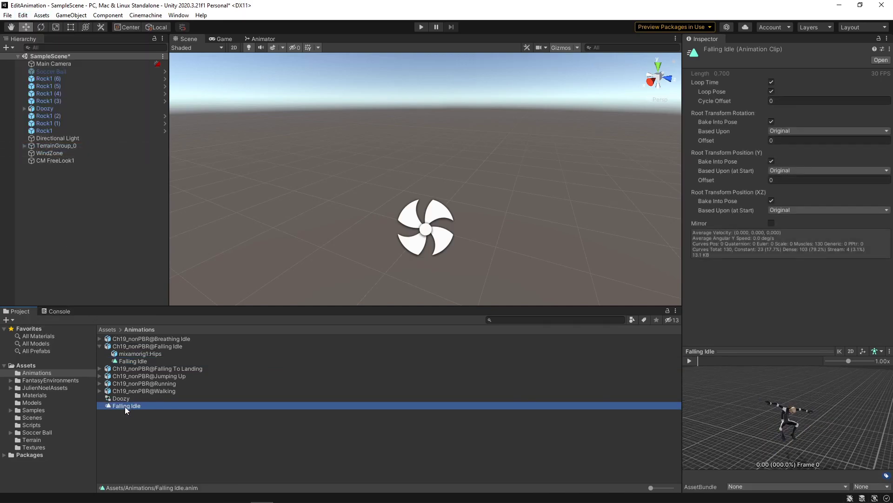
key(End)
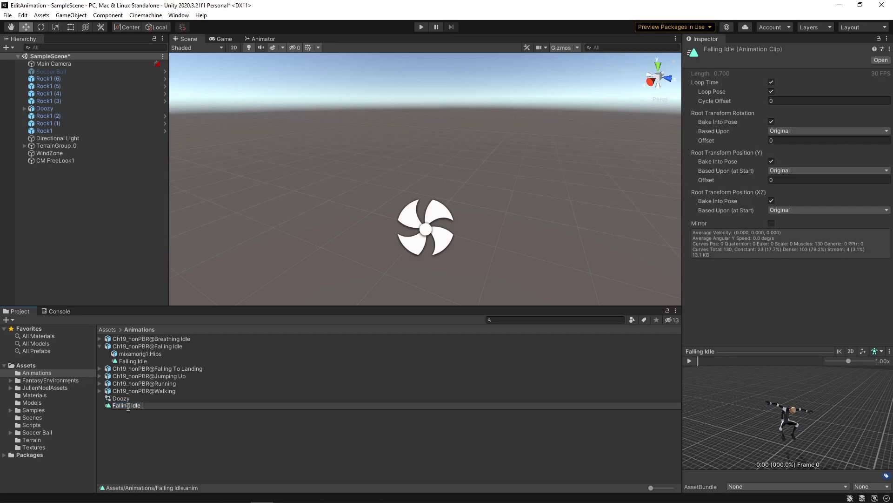
text(New)
key(Return)
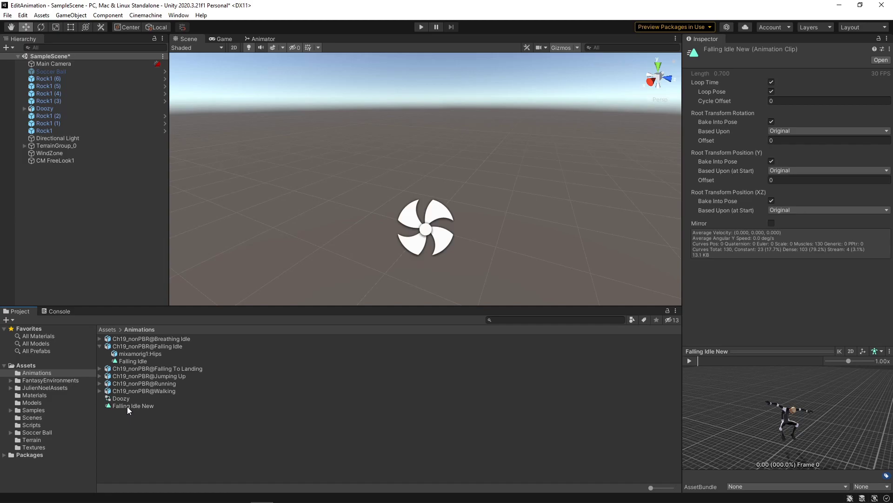
Set Falling Idle New as the Motion of the Falling state in Doozy's animator controller
click(41, 109)
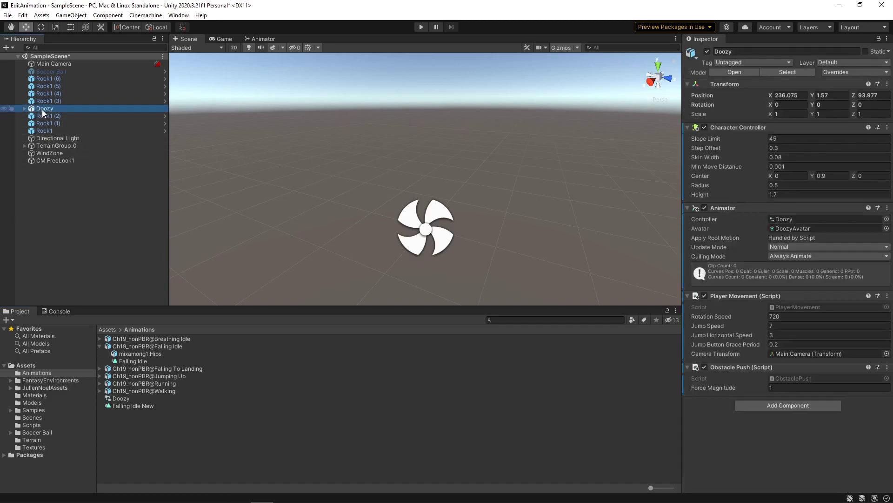
double_click(783, 220)
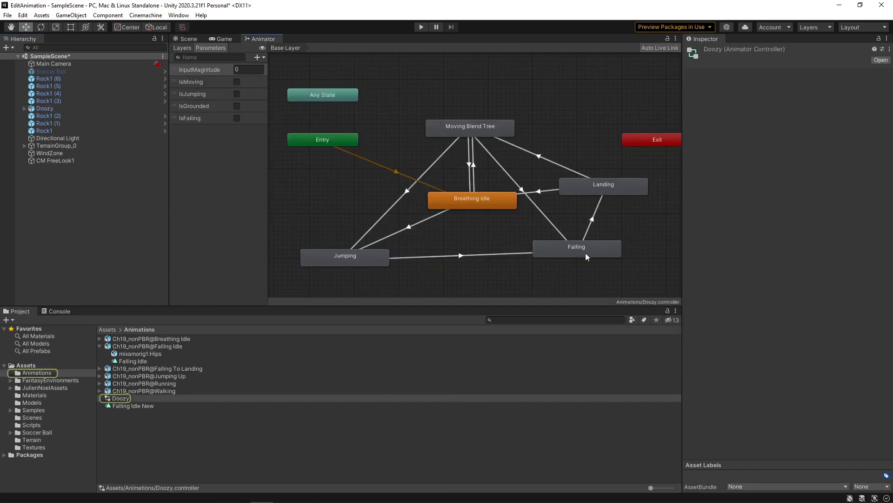
click(585, 256)
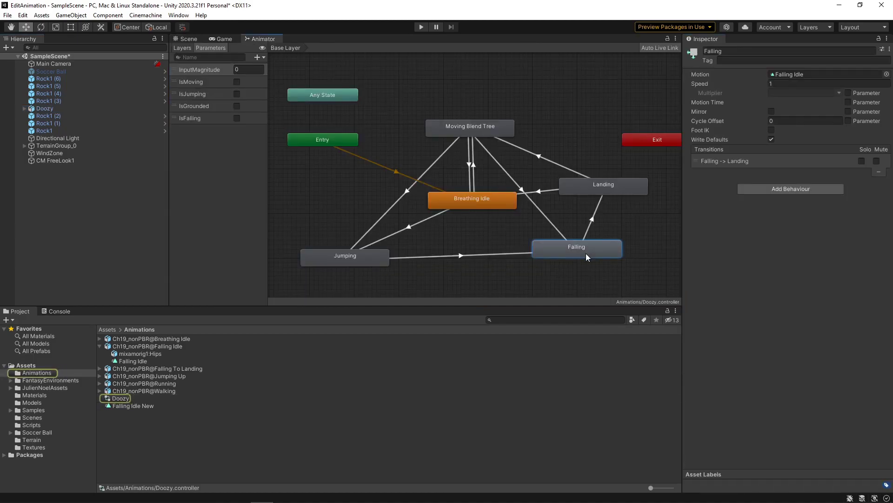
click(886, 75)
click(836, 122)
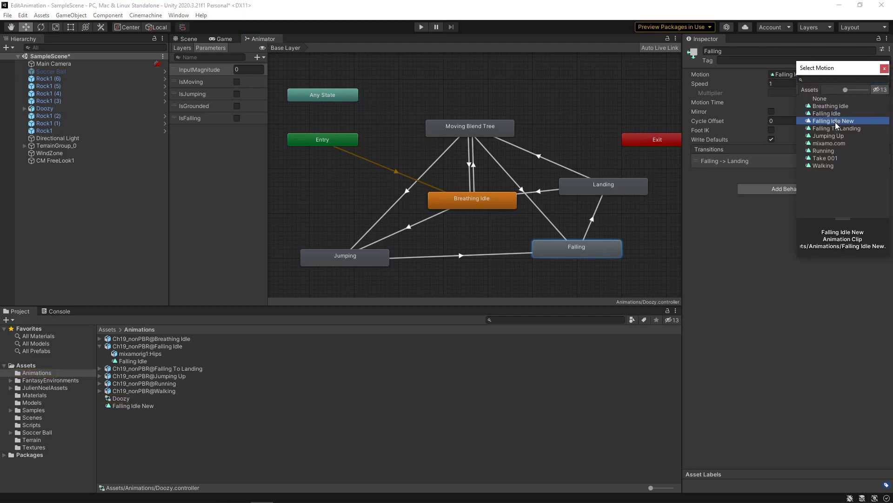
double_click(835, 122)
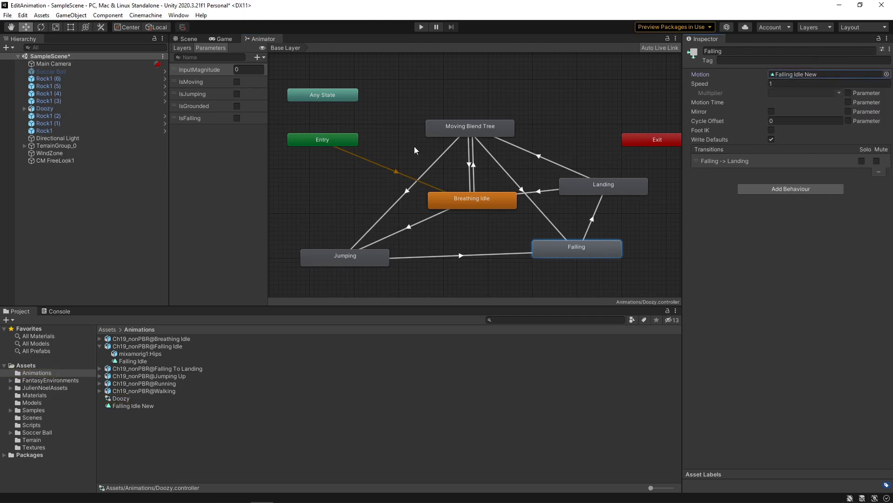
Return to the Scene view and open Falling Idle New for Doozy in the Animation window
click(187, 38)
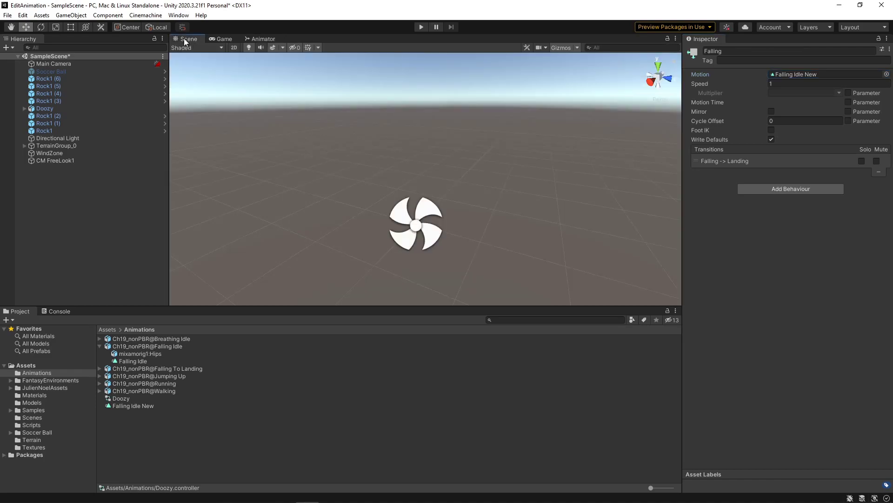
click(42, 108)
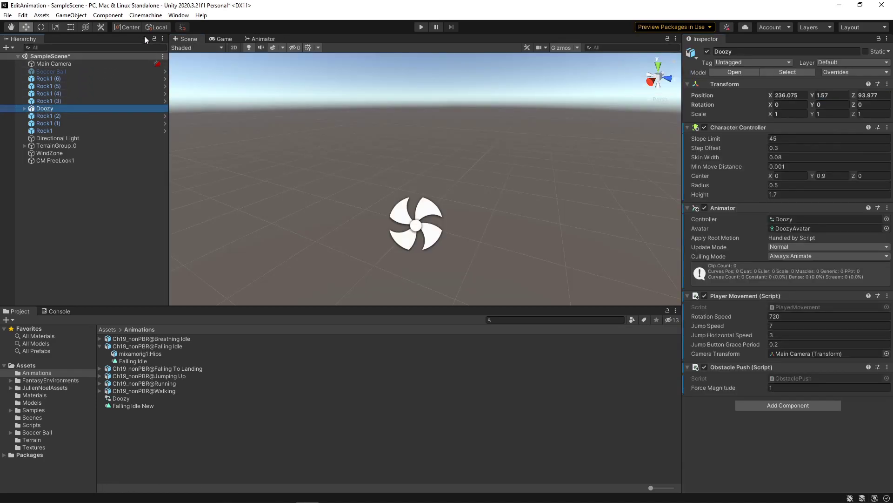
click(176, 16)
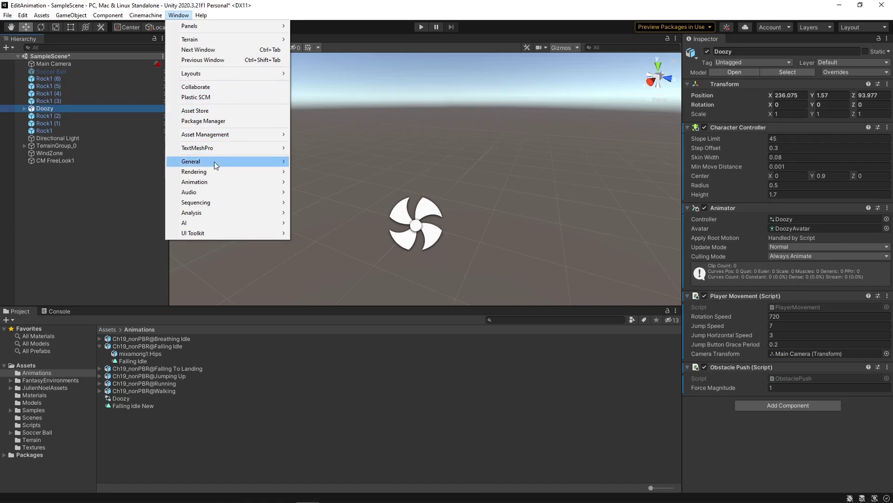
mouse_move(194, 182)
click(304, 183)
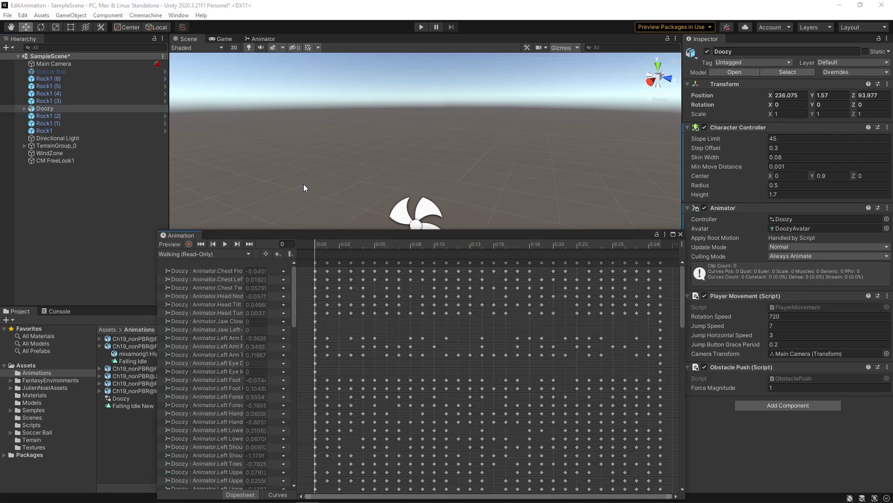
click(208, 255)
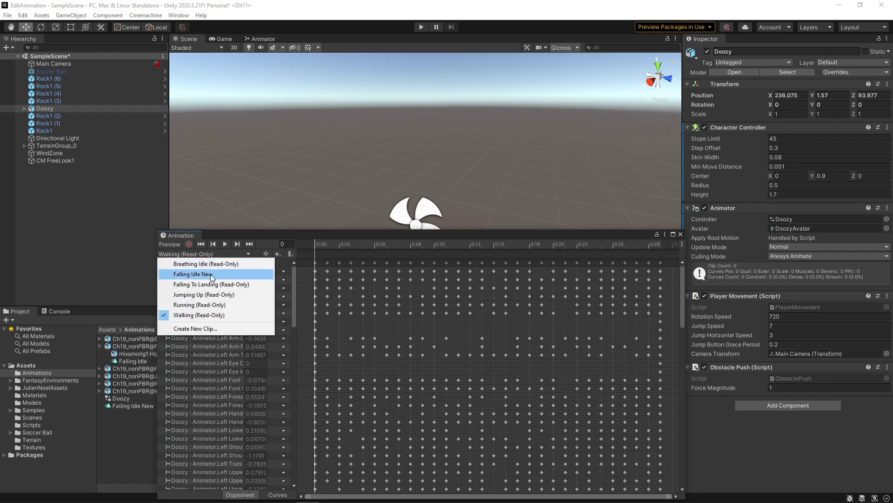
click(211, 275)
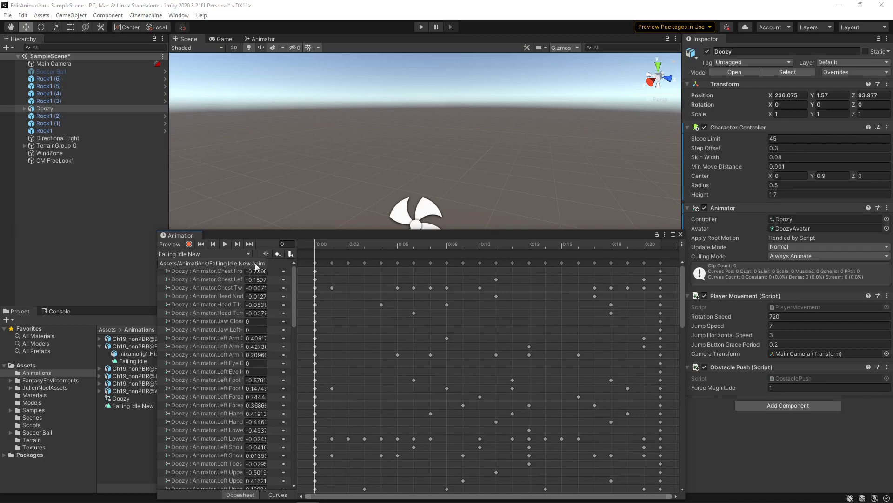
drag(293, 279, 295, 447)
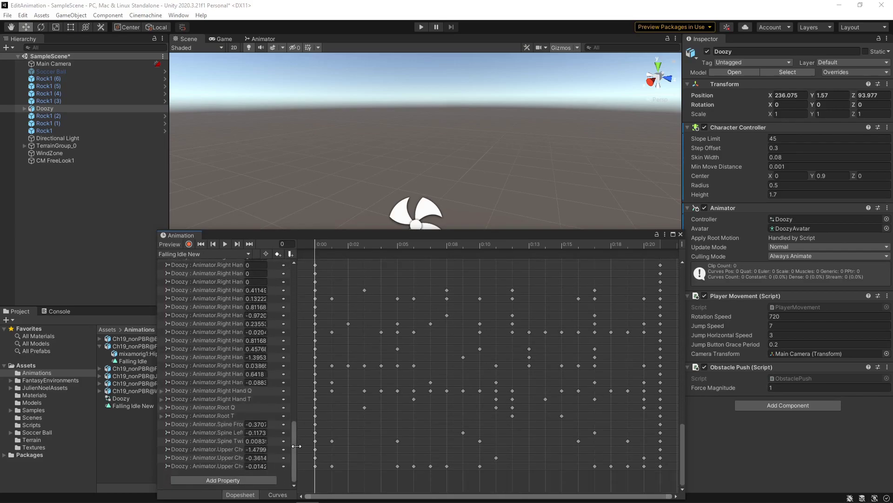
Expand Root Q in Falling Idle New and preview a rotation tilt
click(164, 408)
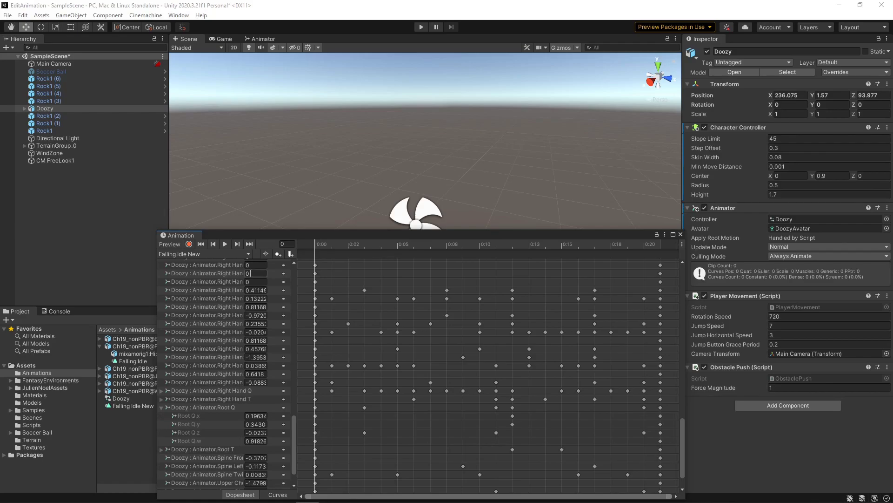
click(237, 246)
click(214, 244)
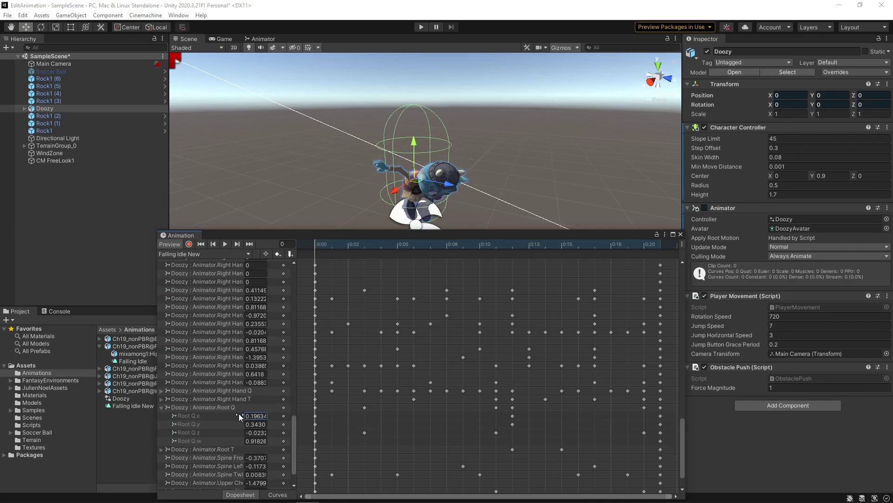
drag(239, 416, 237, 412)
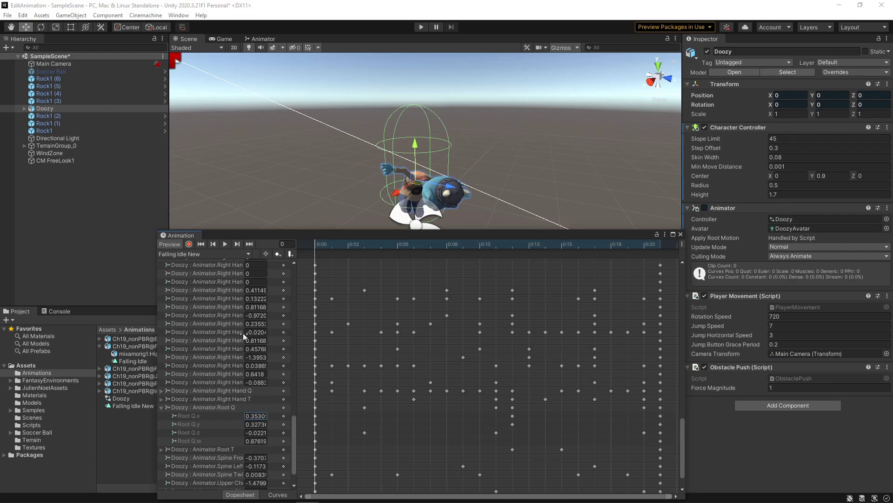
Copy Root Q.x from the last frame of Jumping Up
click(247, 253)
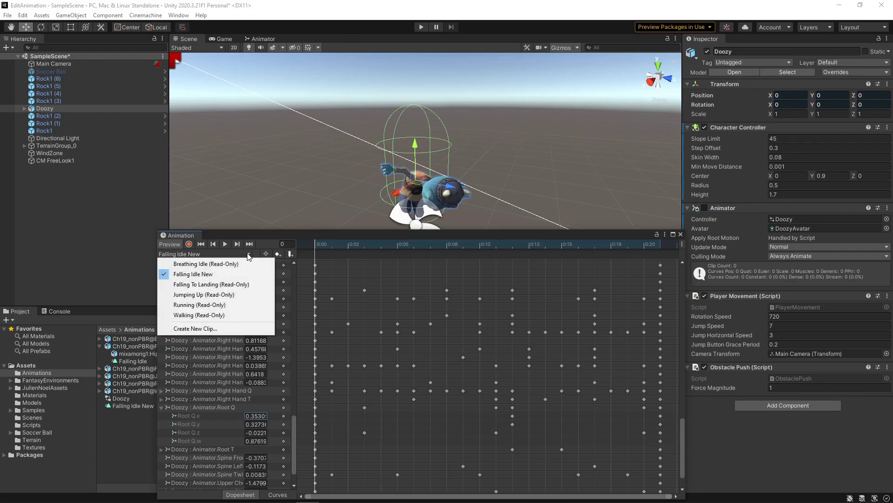
click(232, 293)
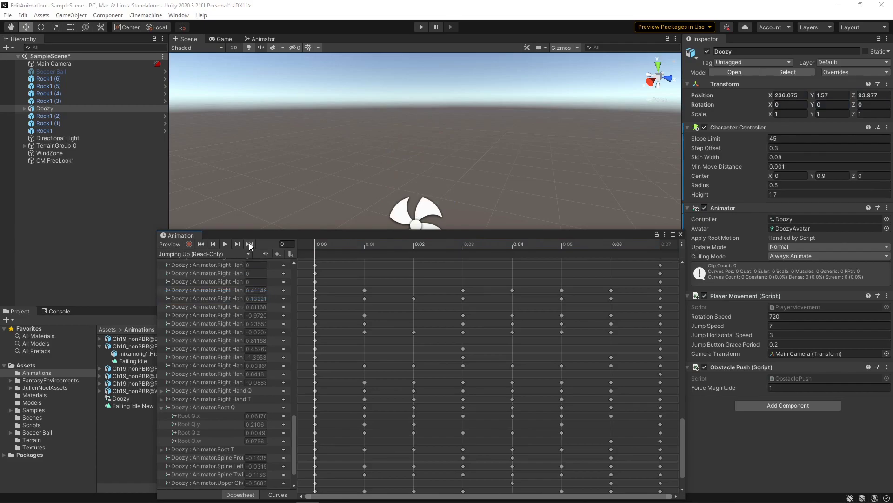
click(250, 242)
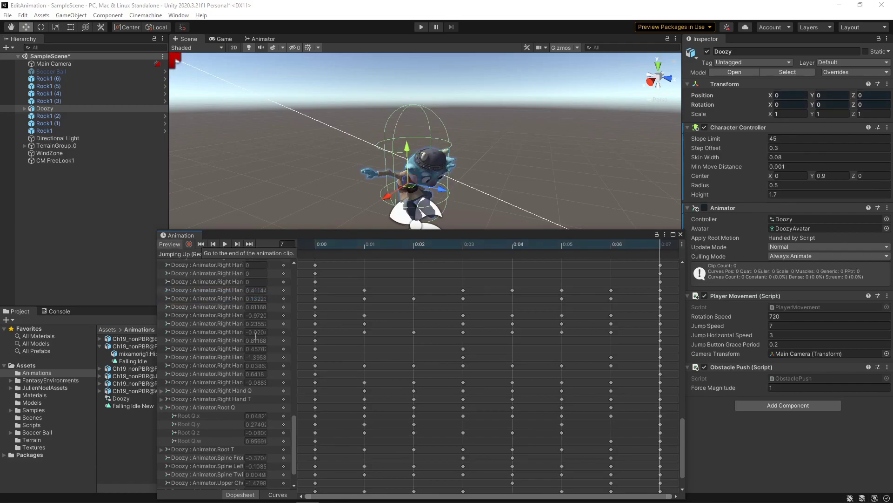
click(254, 416)
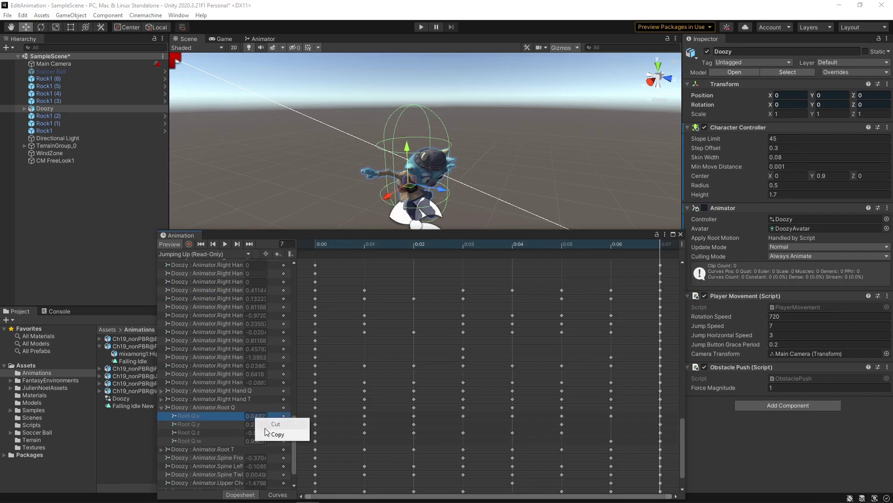
click(268, 432)
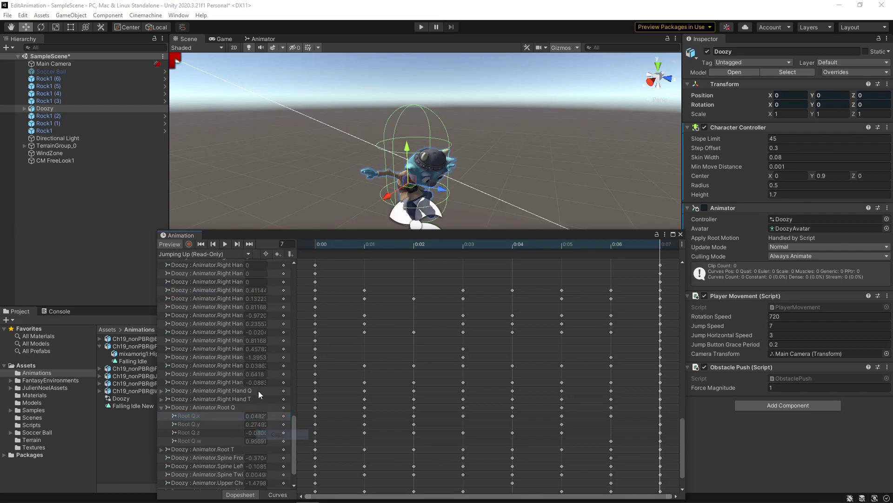
Paste the copied Root Q.x value into Falling Idle New
click(248, 253)
click(237, 276)
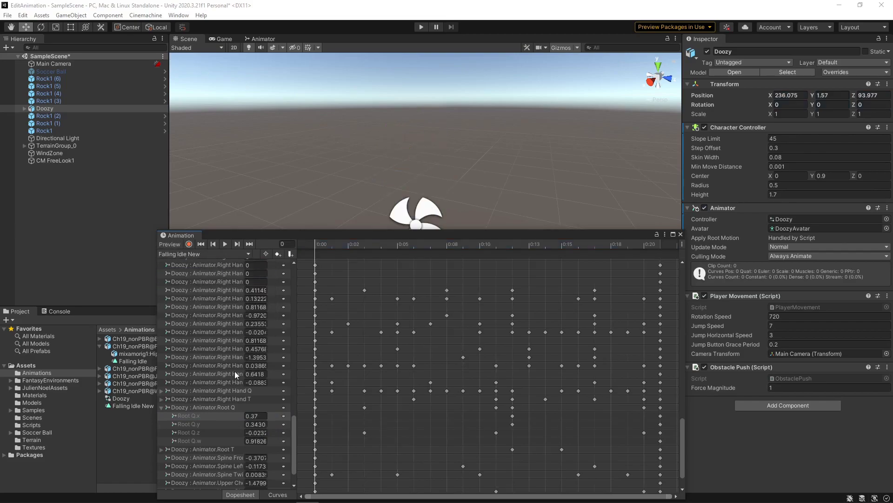
right_click(257, 415)
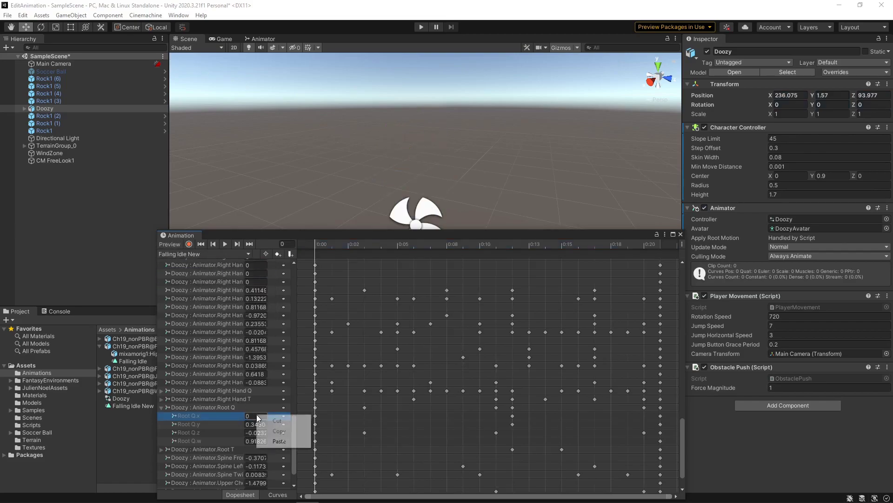
click(274, 442)
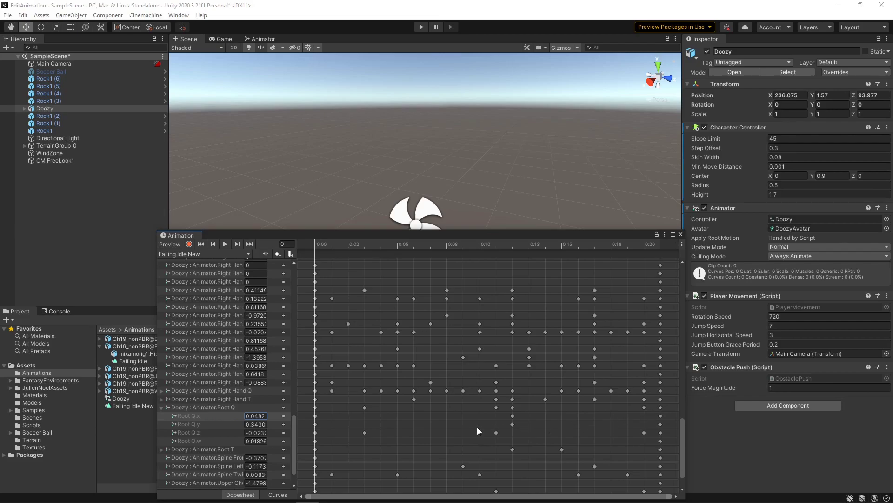
Delete the five intermediate Root Q keyframes from Falling Idle New
right_click(364, 407)
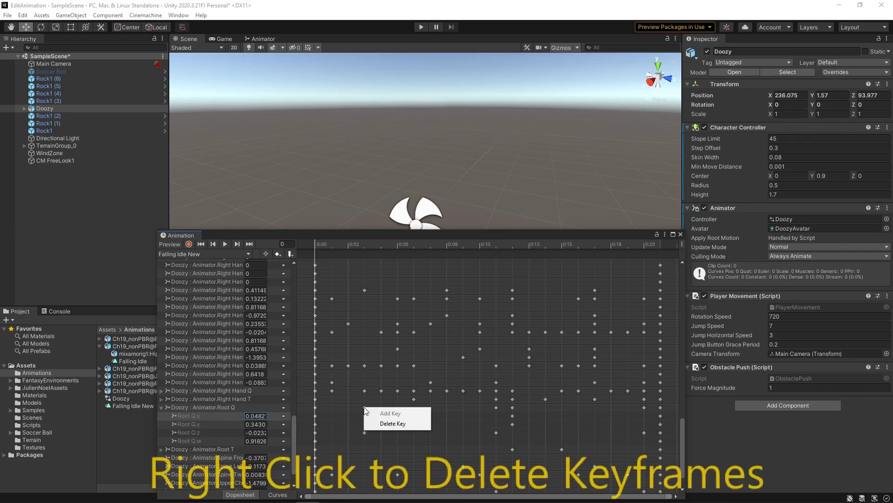
click(374, 424)
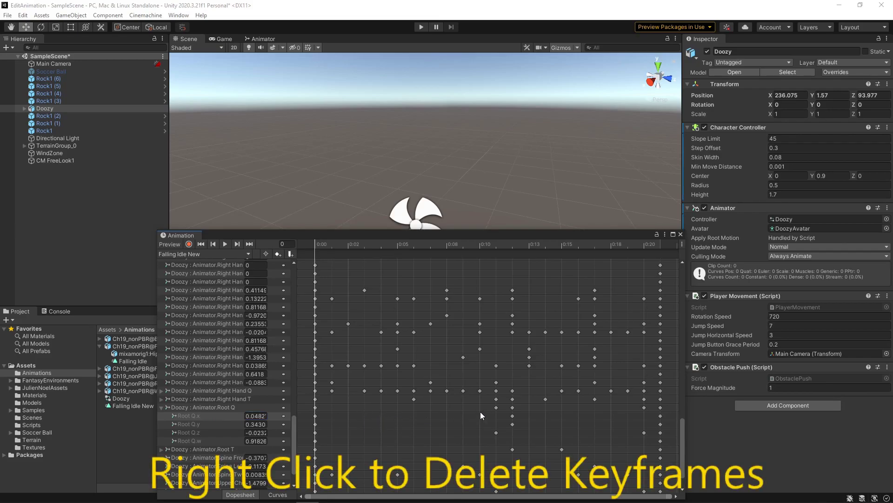
right_click(494, 408)
click(498, 419)
right_click(510, 407)
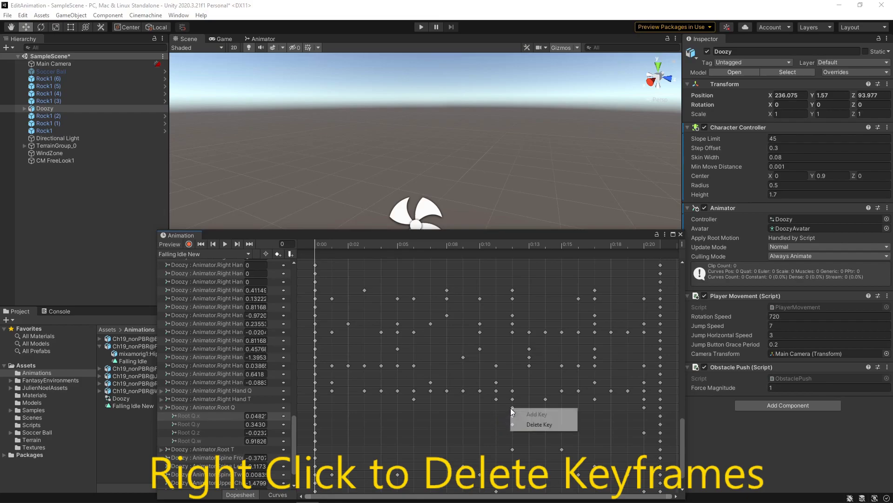
click(537, 424)
right_click(642, 406)
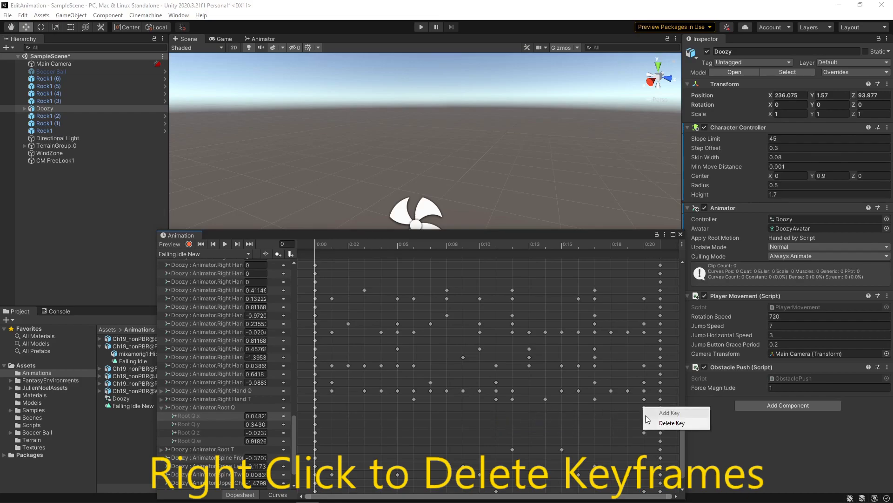
click(652, 418)
right_click(659, 408)
click(667, 423)
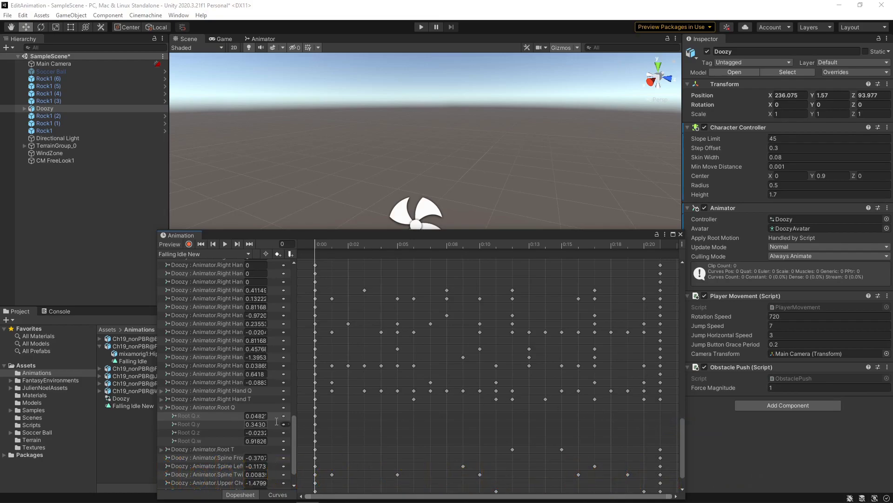
Copy Root Q.y from Jumping Up's last frame into Falling Idle New
click(247, 254)
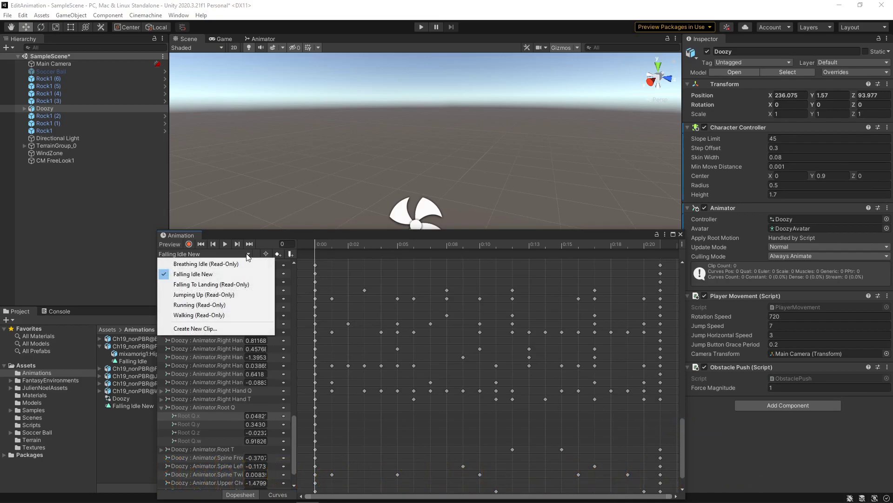
click(226, 292)
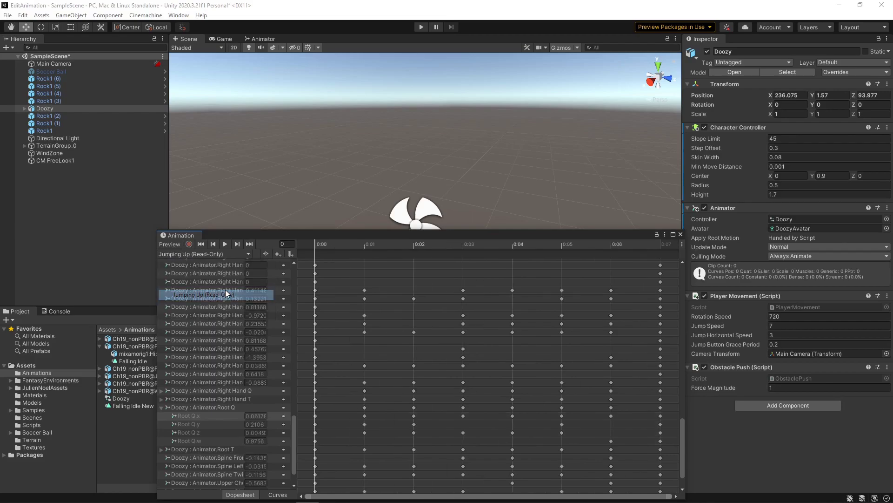
click(249, 243)
right_click(257, 424)
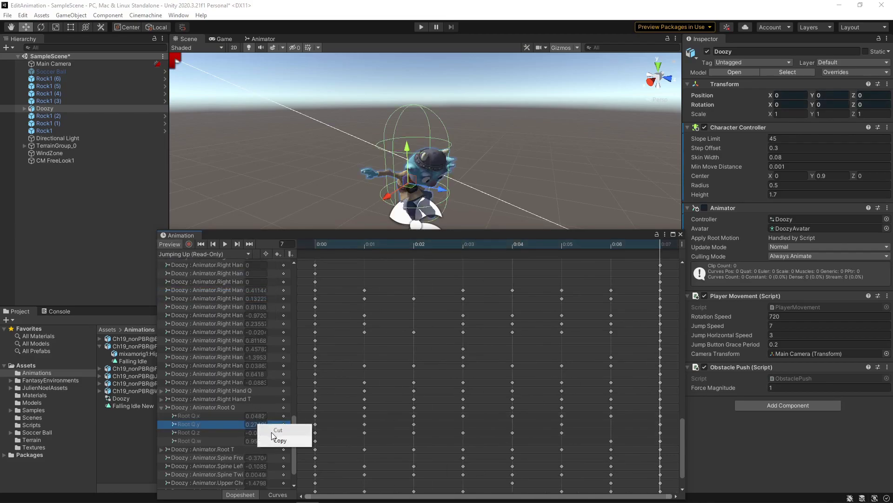
click(274, 438)
click(245, 255)
click(224, 272)
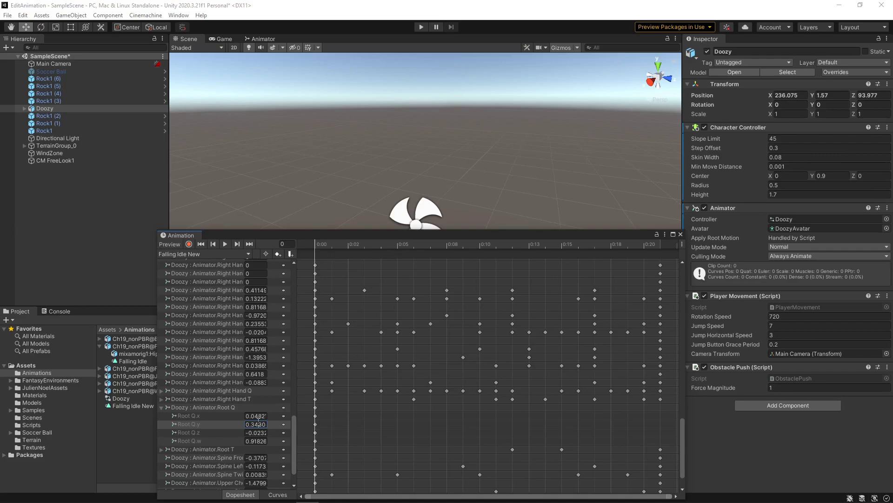
right_click(258, 423)
click(275, 447)
Copy Root Q.z from Jumping Up into Falling Idle New
click(237, 254)
click(230, 295)
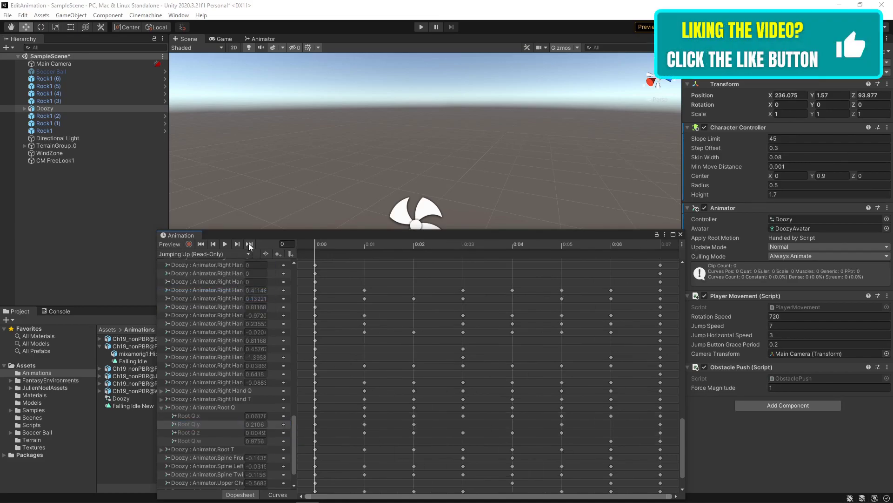
right_click(251, 432)
click(270, 447)
click(202, 254)
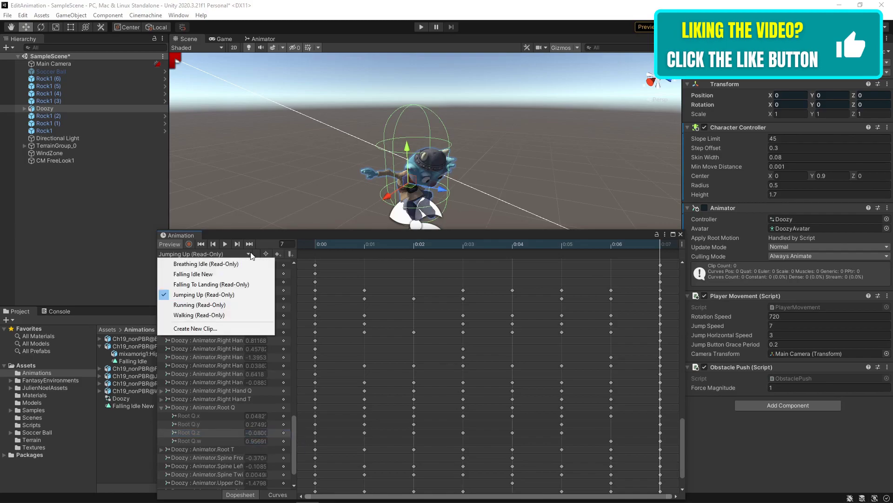
click(224, 272)
click(255, 433)
right_click(256, 432)
click(276, 457)
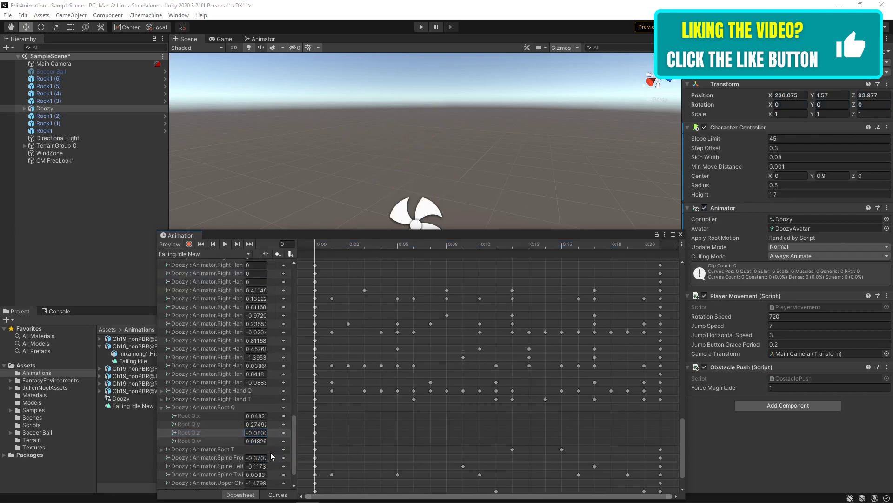
Copy Root Q.w from Jumping Up into Falling Idle New
click(246, 256)
click(222, 295)
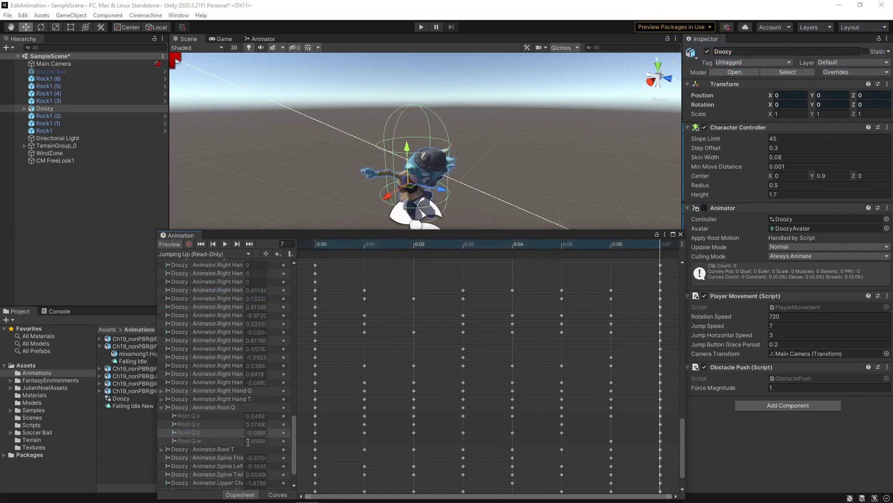
click(203, 440)
click(241, 277)
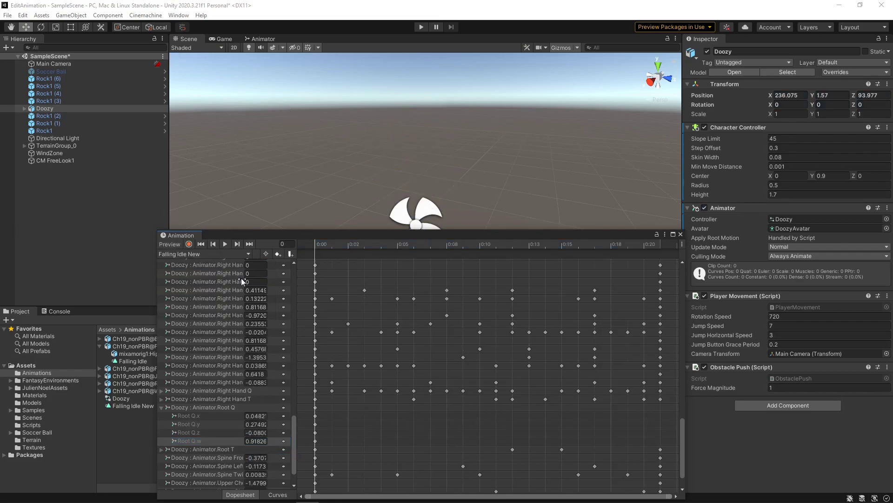
right_click(252, 441)
click(274, 466)
Expand Root T and copy Root T.x from Jumping Up into Falling Idle New
click(161, 449)
scroll(183, 450, down, 2)
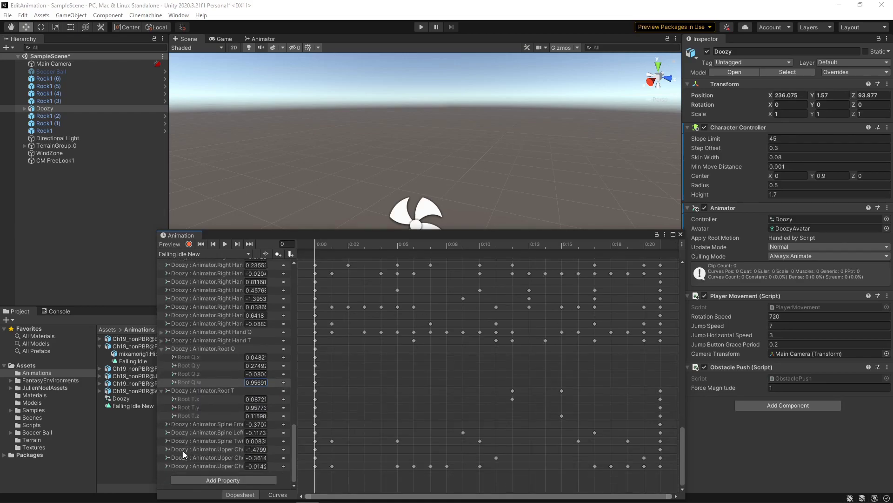
click(248, 254)
click(224, 295)
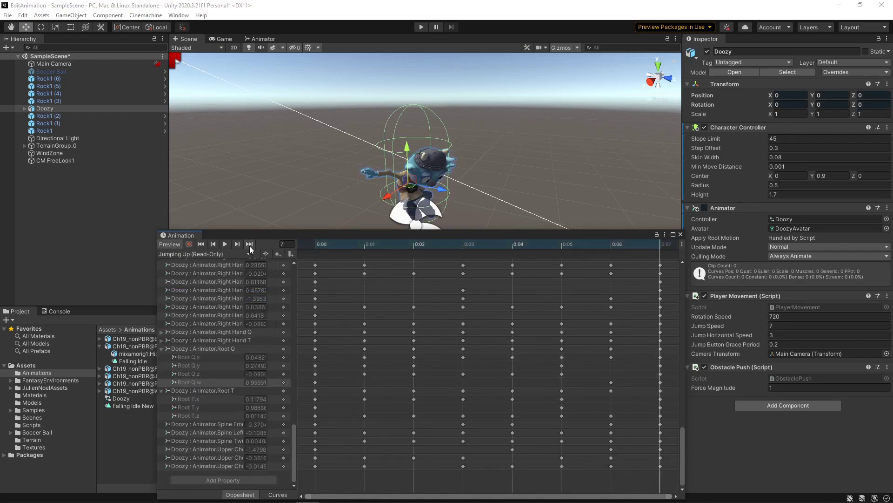
right_click(259, 401)
click(231, 254)
click(235, 272)
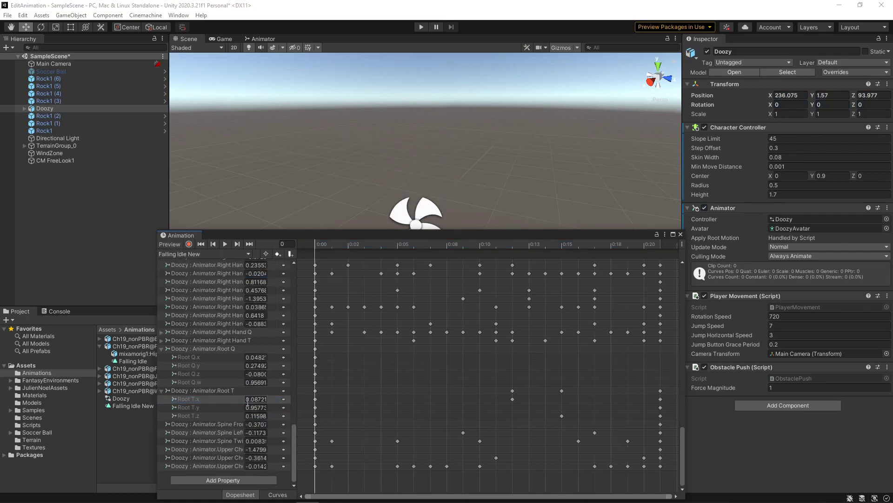
right_click(251, 401)
click(266, 425)
Copy Root T.y from Jumping Up into Falling Idle New
click(248, 254)
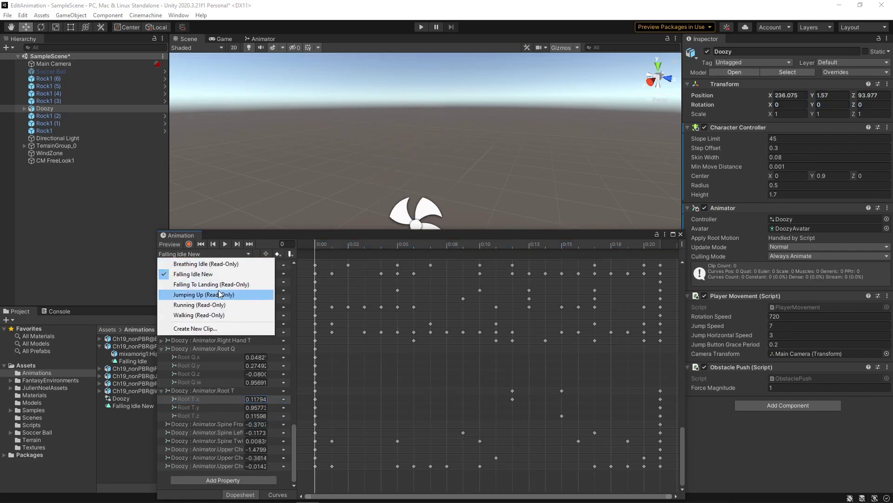
click(209, 294)
right_click(257, 409)
click(267, 424)
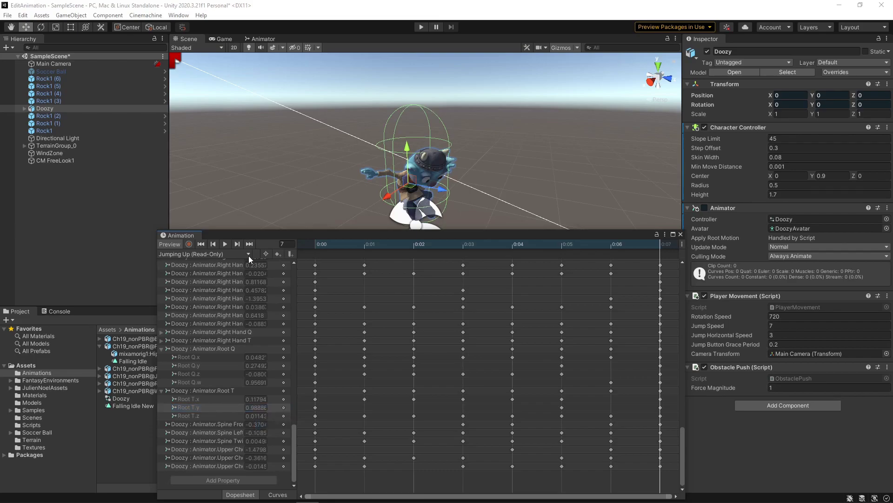
click(249, 254)
click(235, 272)
right_click(257, 407)
click(271, 433)
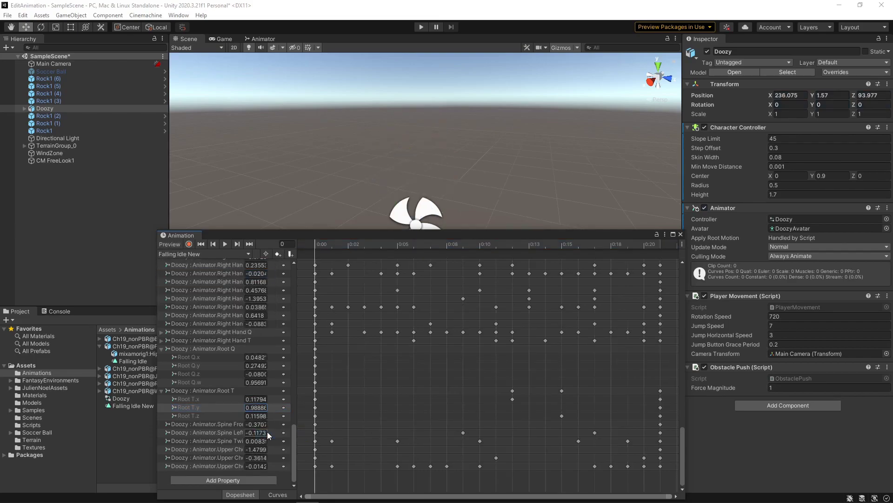
Copy Root T.z into Falling Idle New and move the middle Root T keys to the clip end
click(246, 256)
click(210, 294)
click(252, 414)
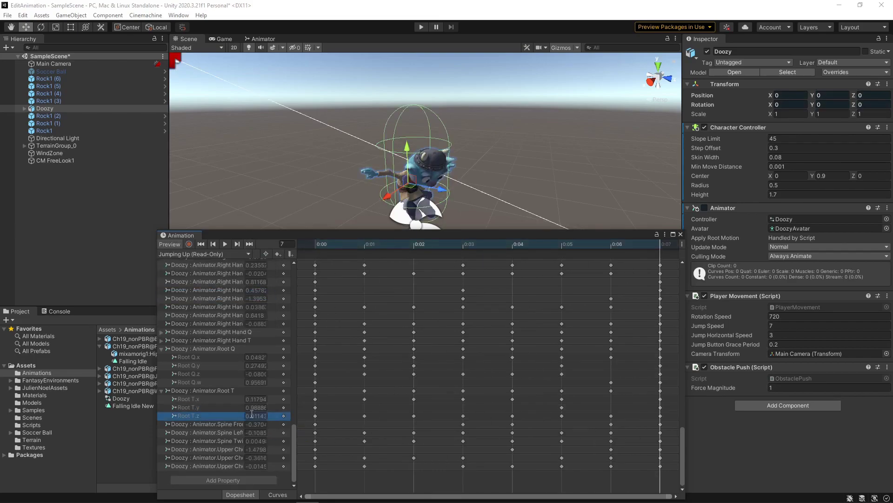
click(209, 254)
click(209, 273)
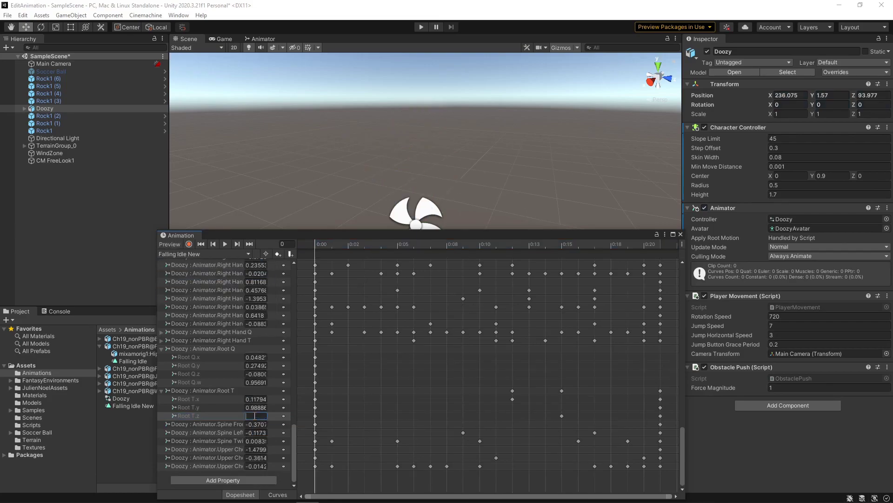
right_click(254, 415)
click(272, 440)
drag(512, 389, 660, 392)
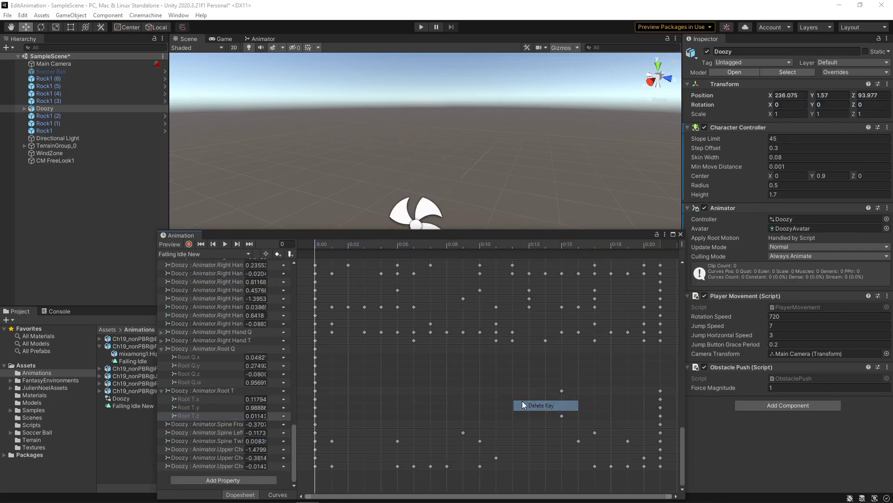
right_click(661, 402)
Preview the Falling Idle New clip, then close the Animation window
click(223, 243)
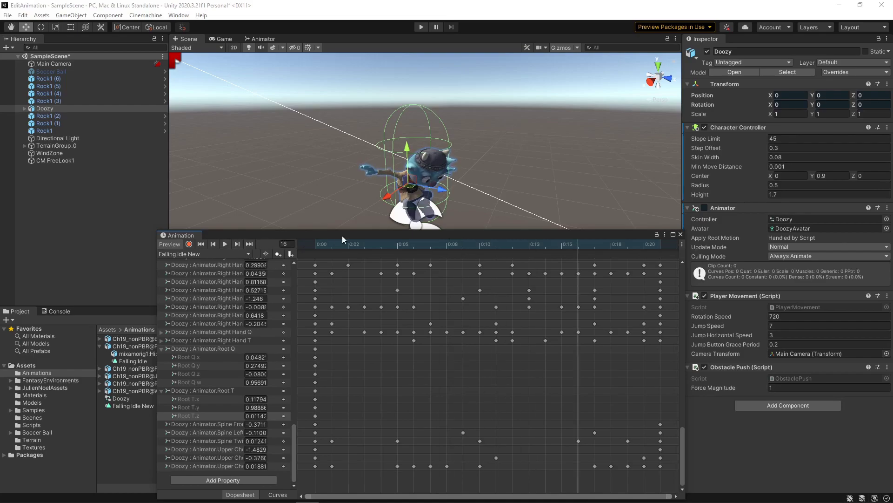
click(681, 234)
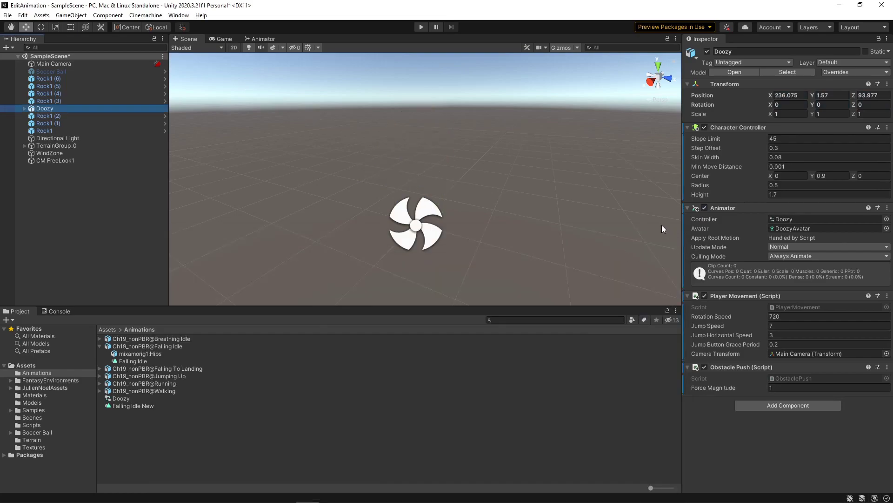
Play the game and make Doozy run along the forest path and jump repeatedly
click(422, 27)
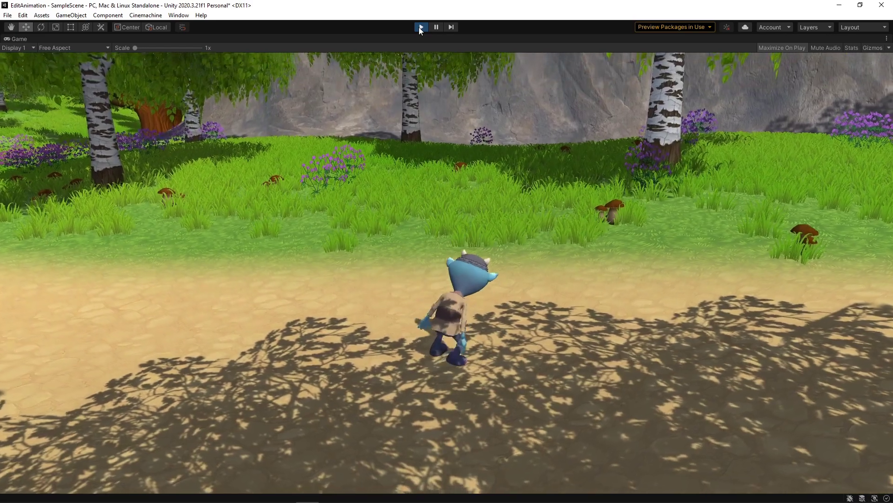
key(space)
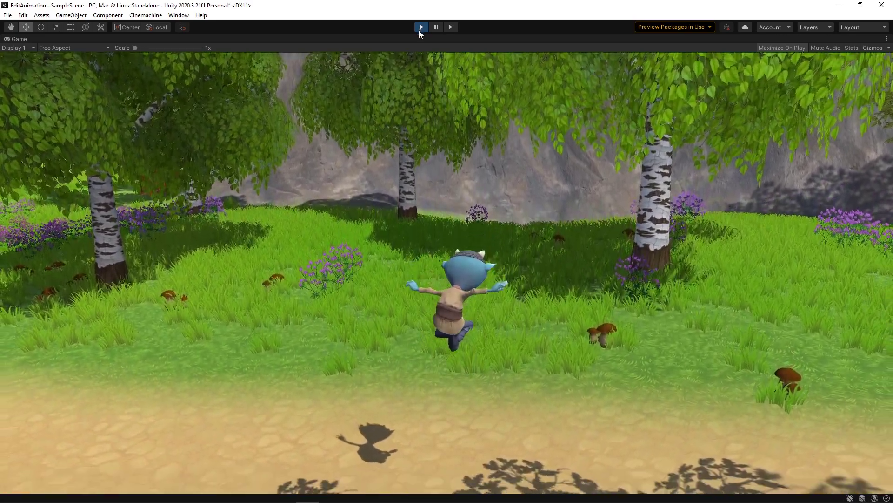
key(a)
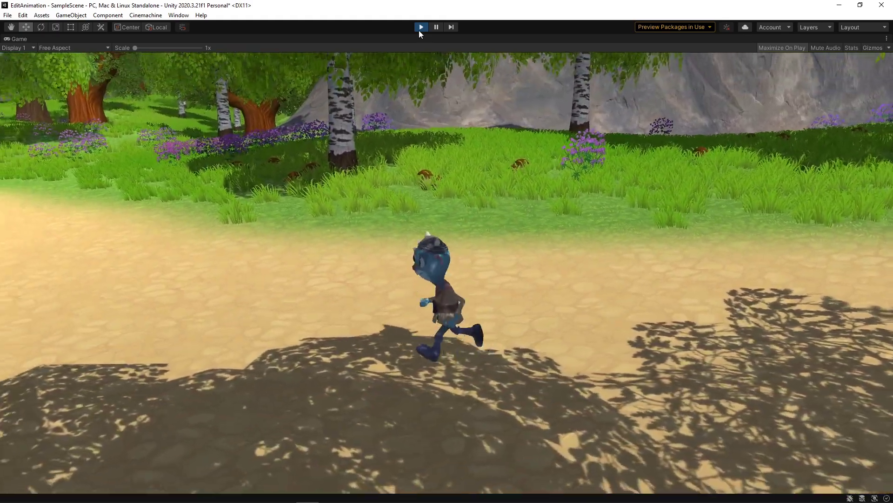
key(space)
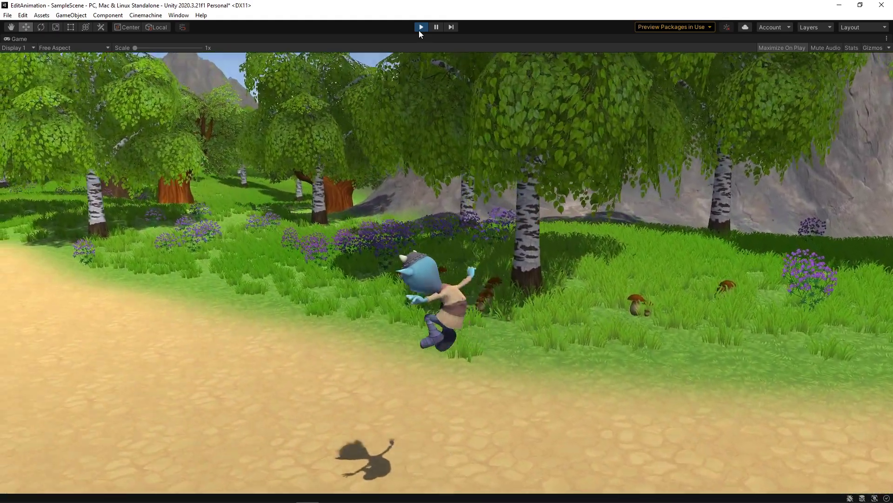
key(a)
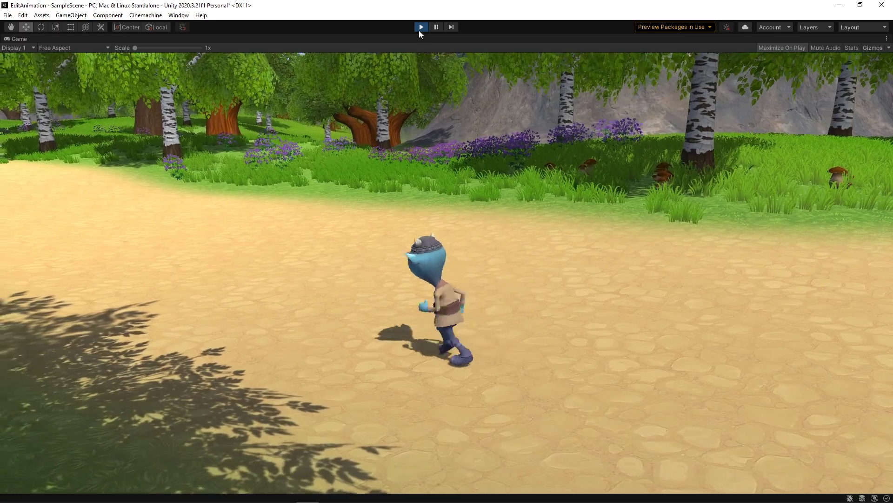
key(space)
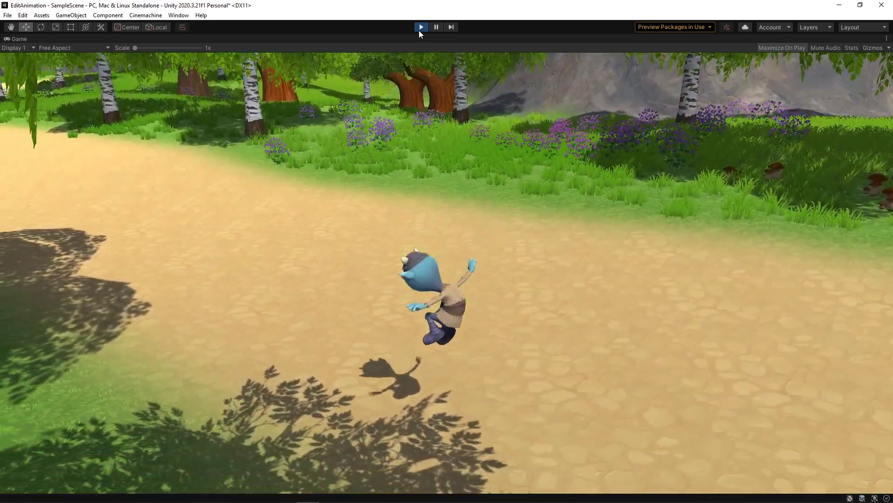